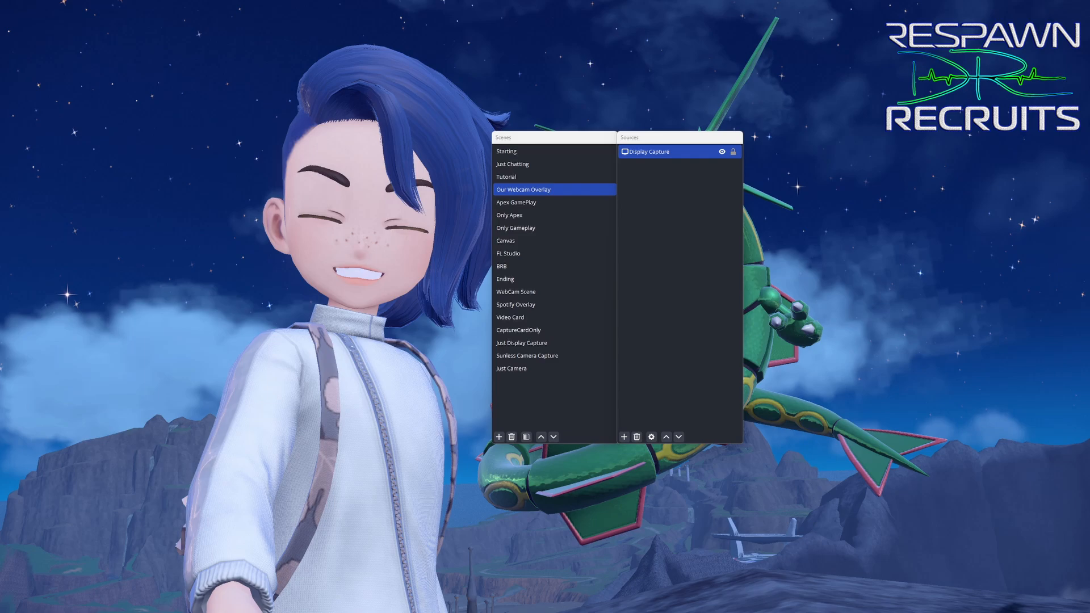
# - Add the existing OBSBOT video capture device as a visible source in the Our Webcam Overlay scene
pyautogui.moveTo(1089, 250); pyautogui.dragTo(588, 175)
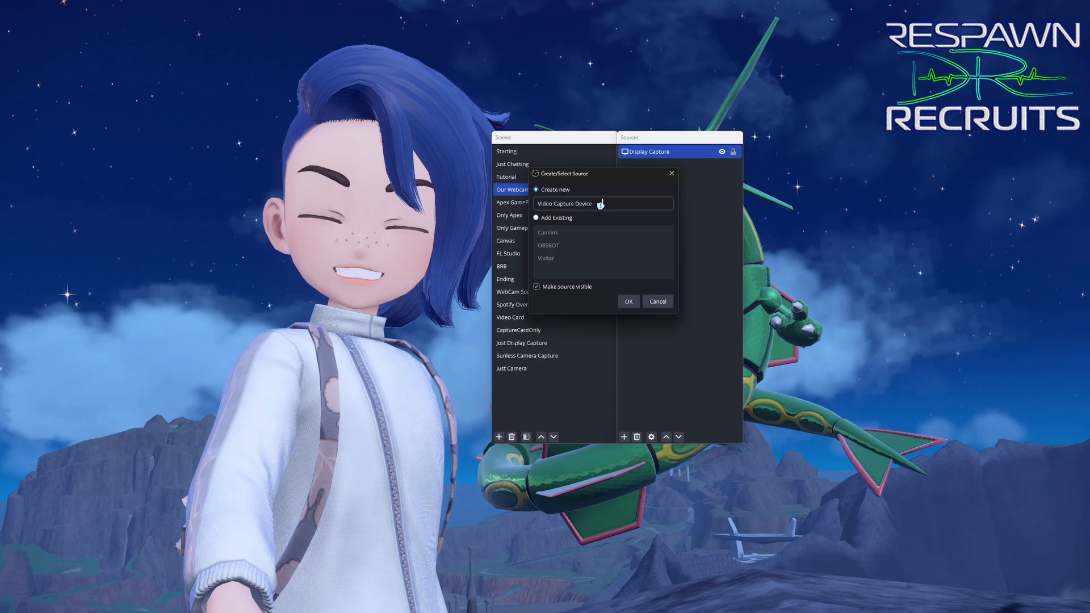
pyautogui.click(570, 224)
pyautogui.click(574, 233)
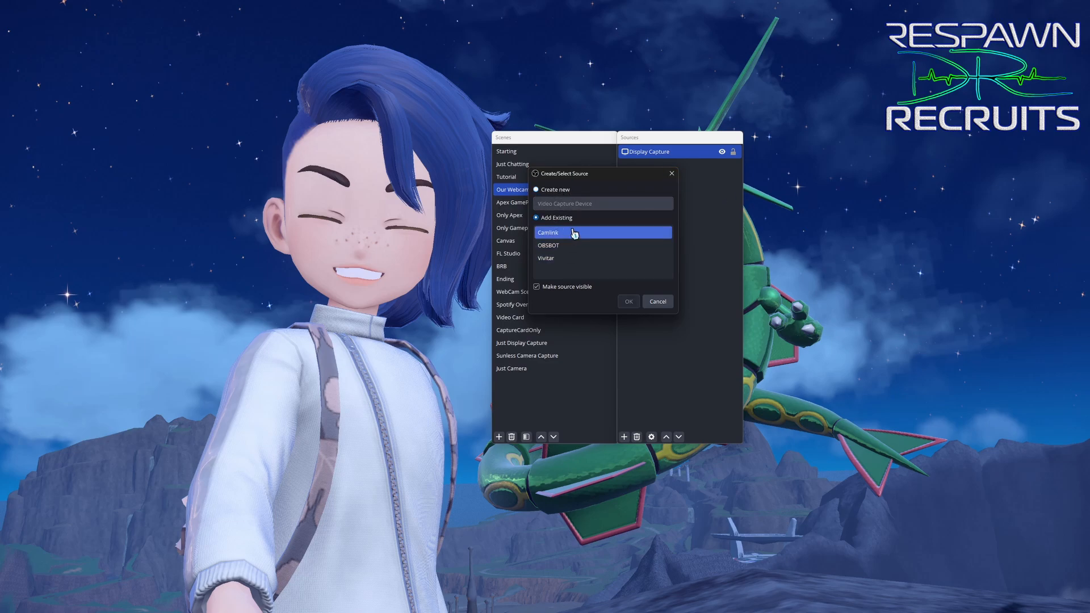
pyautogui.click(590, 245)
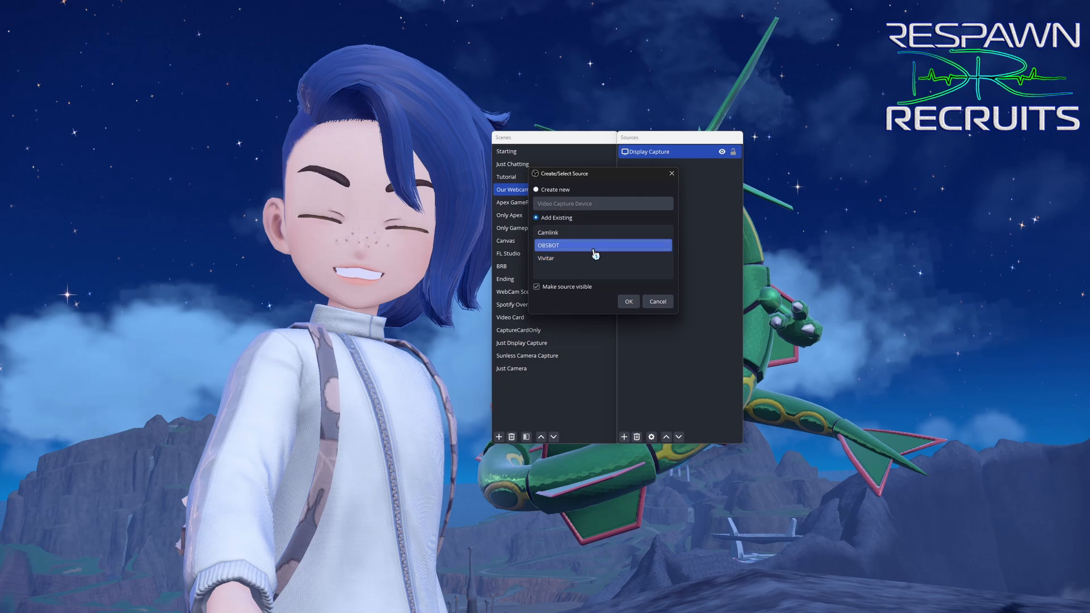
pyautogui.click(629, 302)
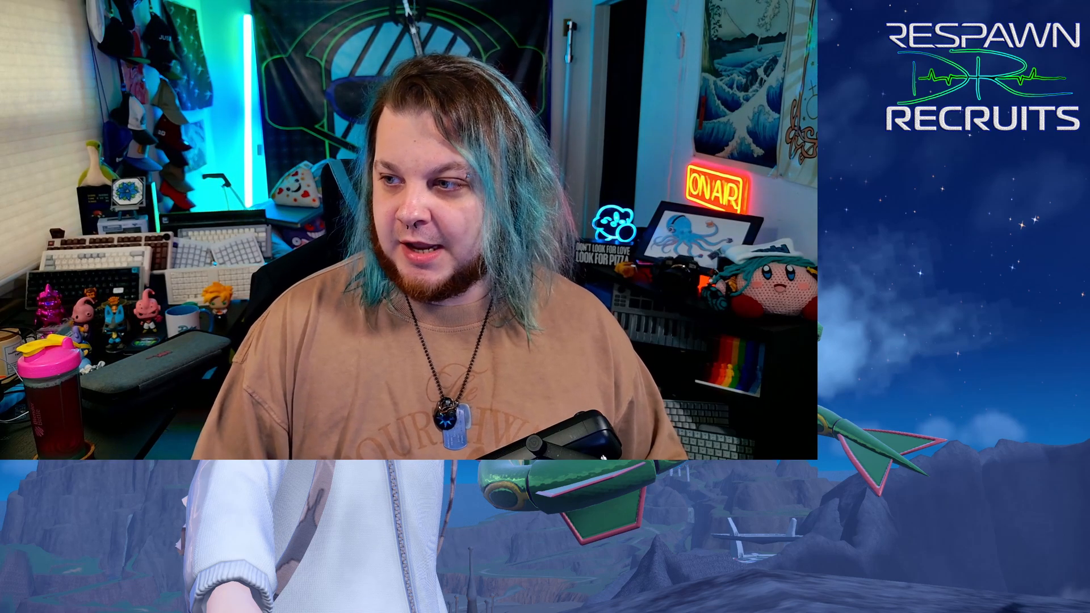
# - Scale the OBSBOT camera source down on the canvas from its lower corner, keeping it anchored at the opposite corner
pyautogui.moveTo(815, 458); pyautogui.dragTo(743, 418)
pyautogui.moveTo(372, 209)
pyautogui.mouseDown()
pyautogui.moveTo(718, 209)
pyautogui.moveTo(437, 260)
pyautogui.moveTo(440, 209)
pyautogui.moveTo(372, 209)
pyautogui.mouseUp()
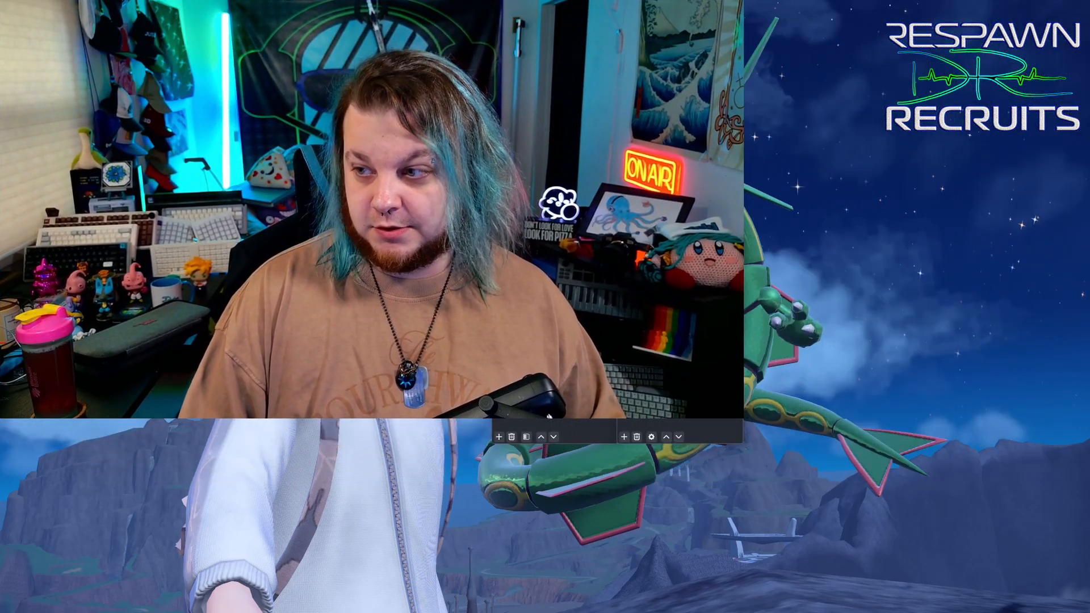
pyautogui.moveTo(744, 419); pyautogui.dragTo(364, 205)
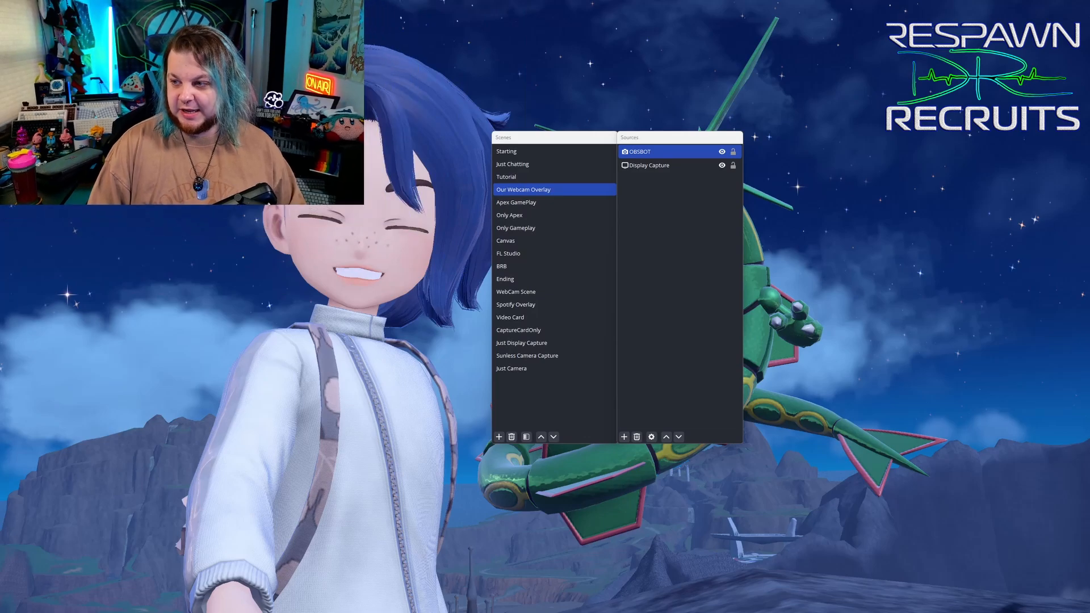
pyautogui.moveTo(182, 102)
pyautogui.mouseDown()
pyautogui.moveTo(232, 239)
pyautogui.moveTo(182, 288)
pyautogui.moveTo(314, 286)
pyautogui.moveTo(182, 138)
pyautogui.moveTo(182, 102)
pyautogui.mouseUp()
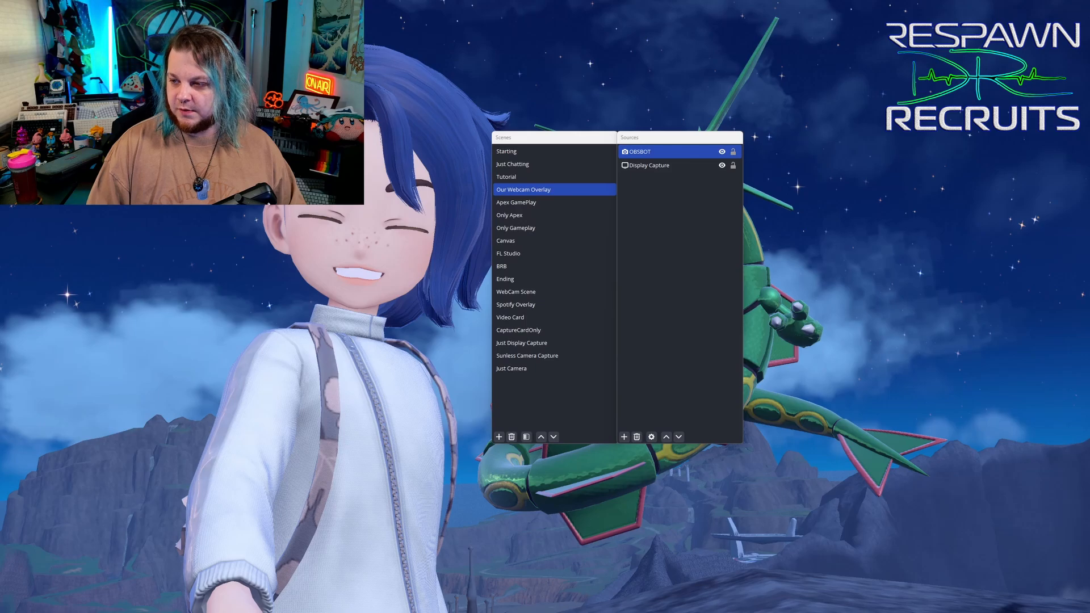
pyautogui.moveTo(364, 205); pyautogui.dragTo(1089, 612)
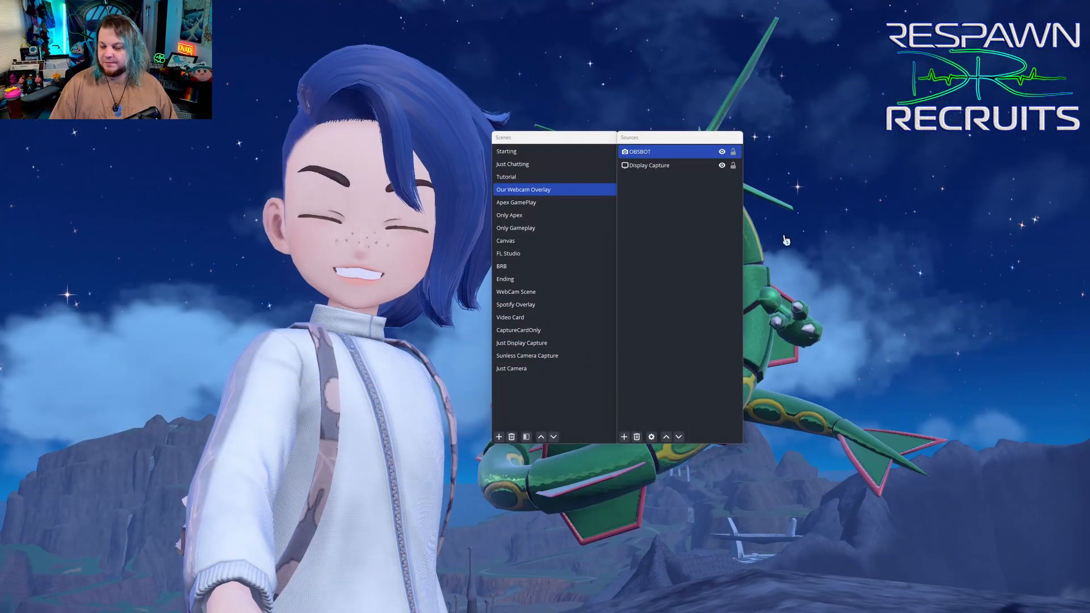
# - Fit the OBSBOT camera source to the whole screen with the Fit to screen transform
pyautogui.rightClick(648, 157)
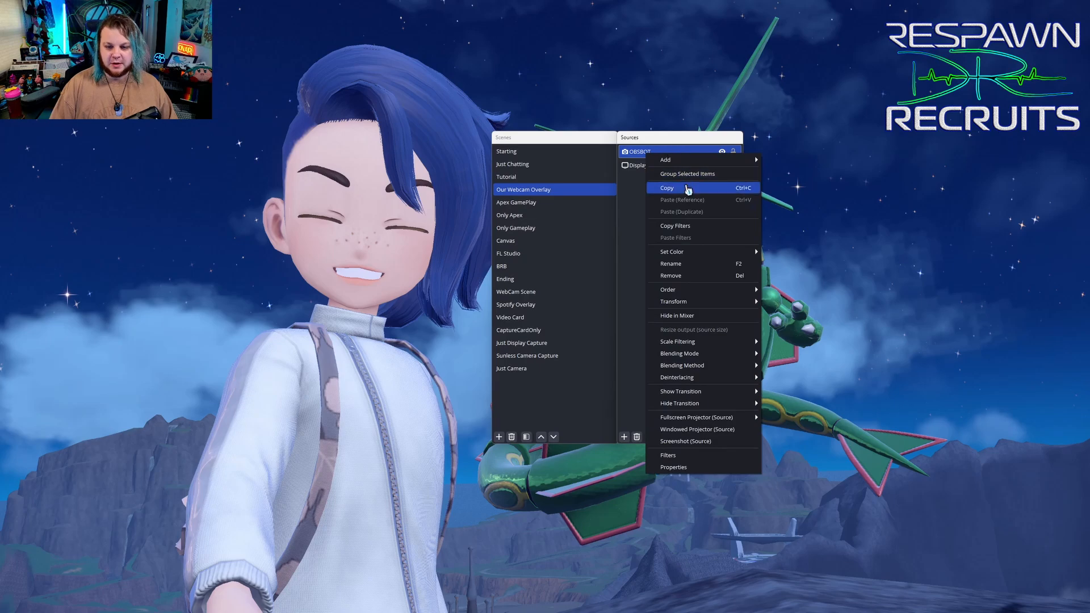
pyautogui.moveTo(712, 306)
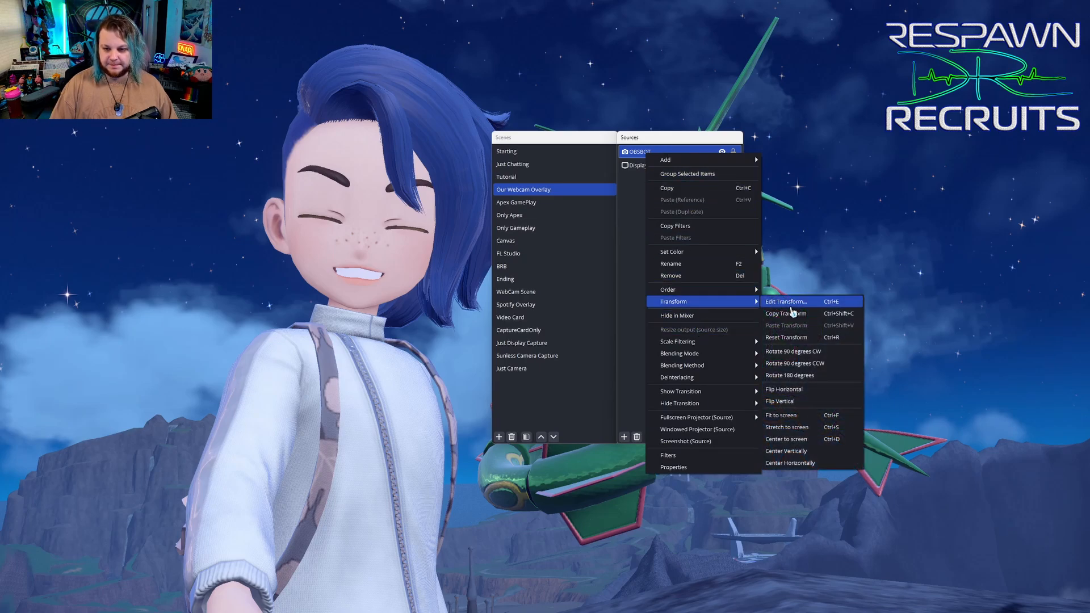
pyautogui.click(805, 416)
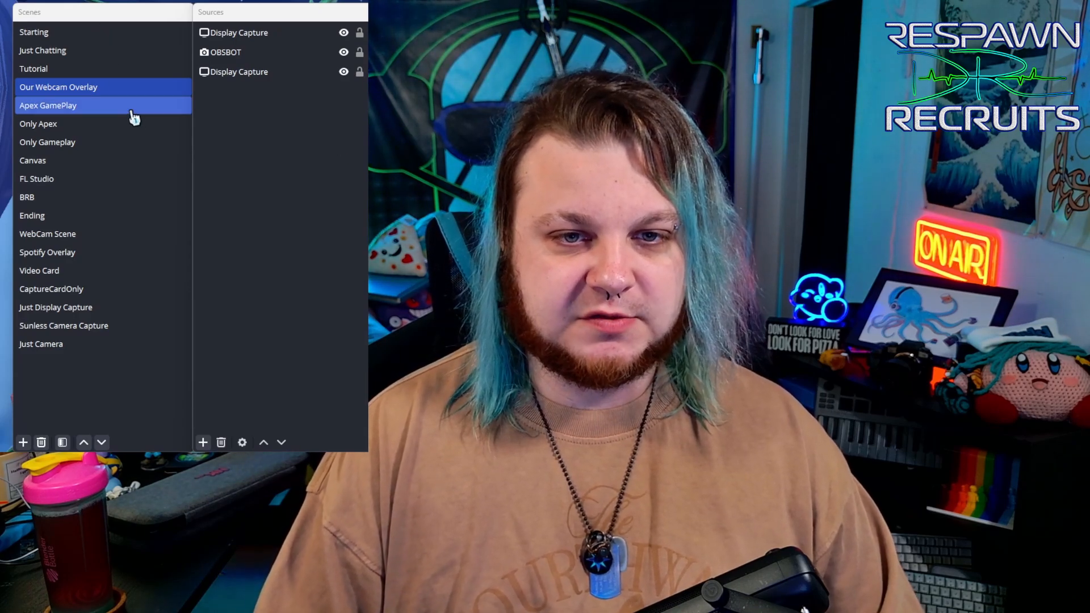
# - Add an Image Mask/Blend effect filter with its default name to the Our Webcam Overlay scene
pyautogui.rightClick(114, 92)
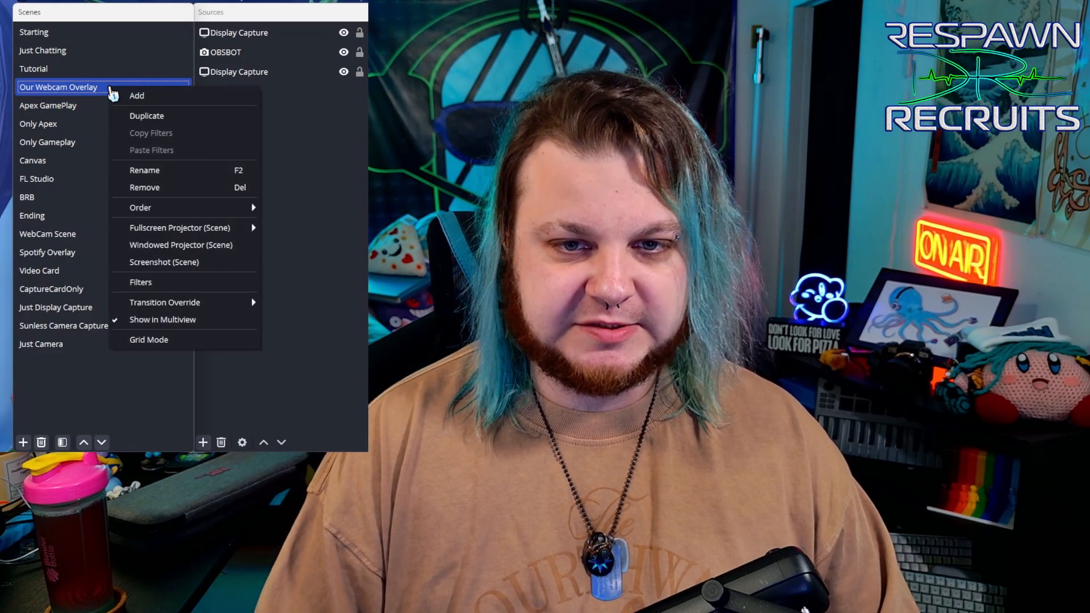
pyautogui.click(170, 283)
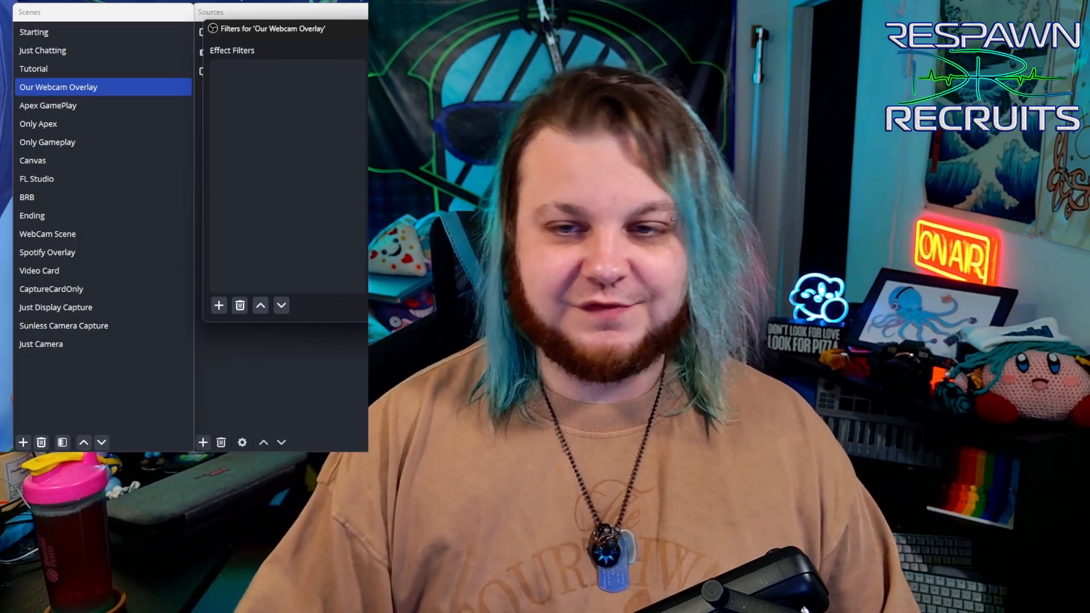
pyautogui.click(220, 306)
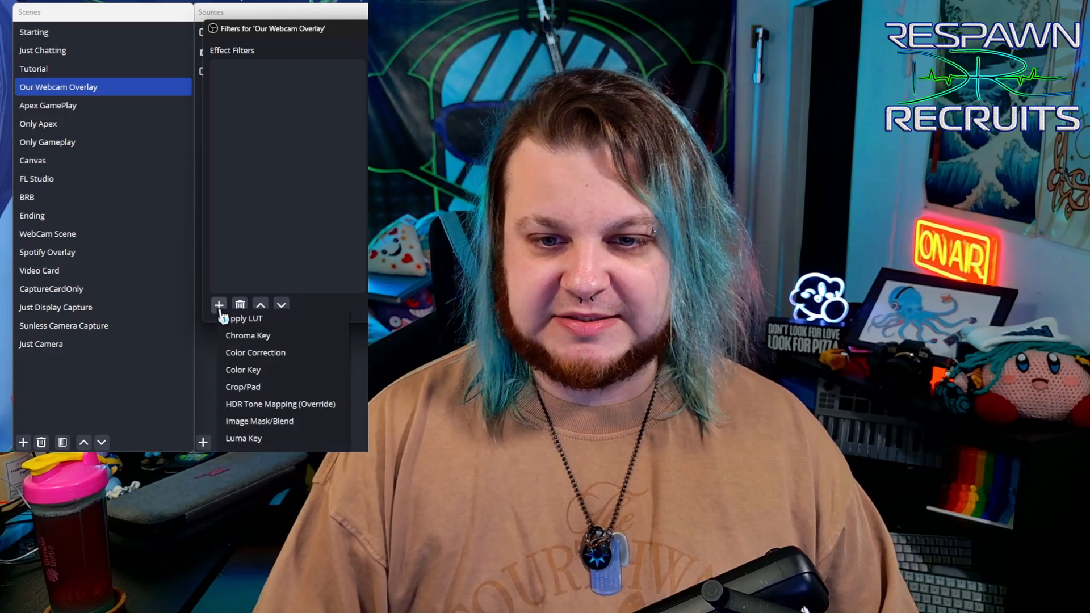
pyautogui.click(291, 427)
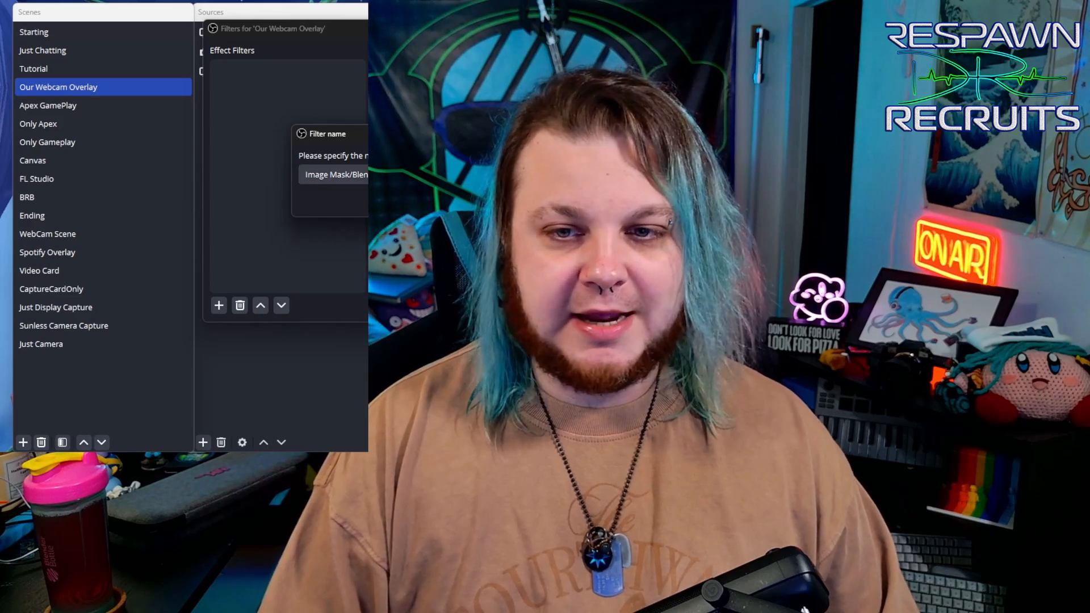
pyautogui.press('Return')
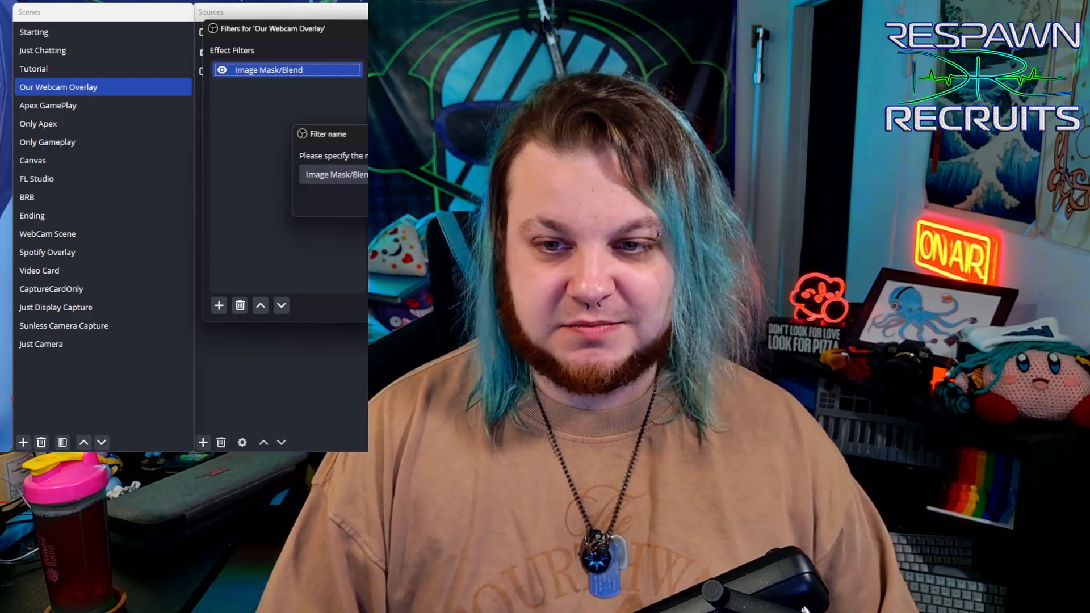
# - Set the Image Mask/Blend filter's type to Alpha Mask (Alpha Channel)
pyautogui.moveTo(579, 30); pyautogui.dragTo(218, 21)
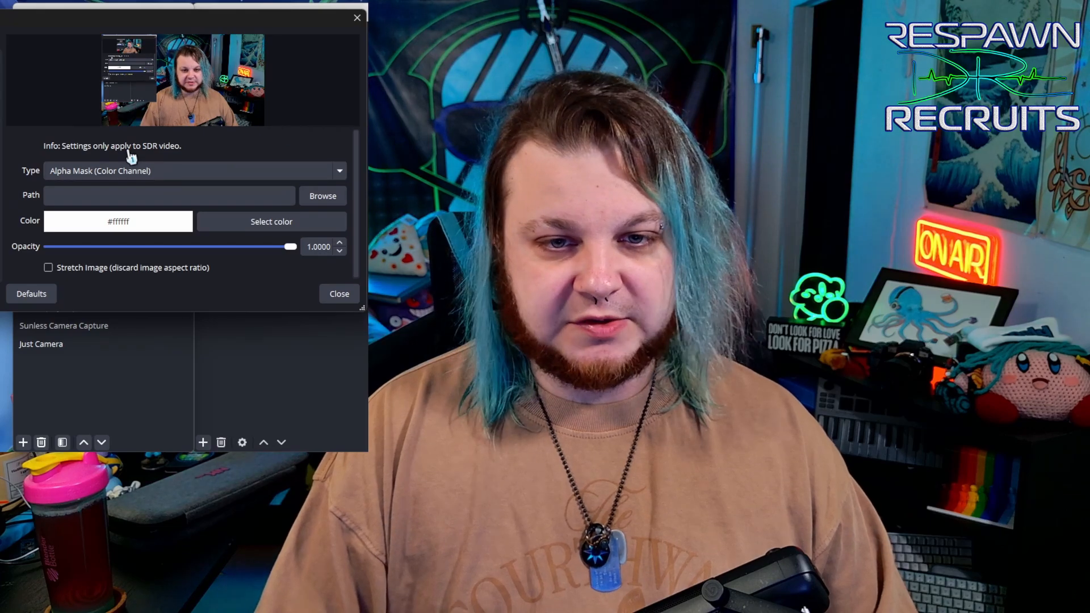
pyautogui.click(339, 172)
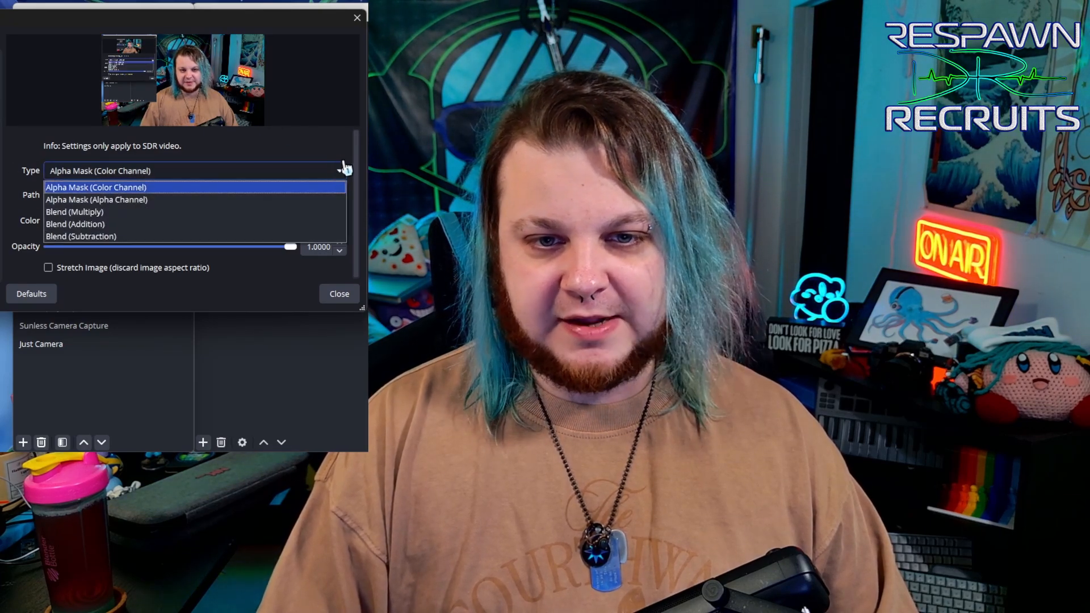
pyautogui.click(141, 200)
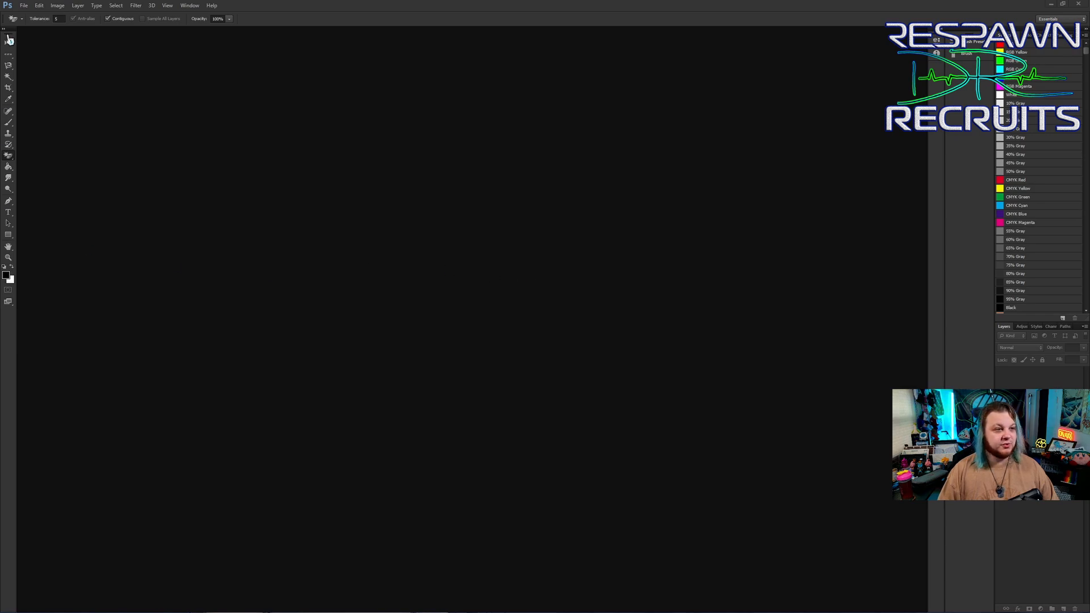
# - Switch to Photoshop and start a new document
pyautogui.click(24, 5)
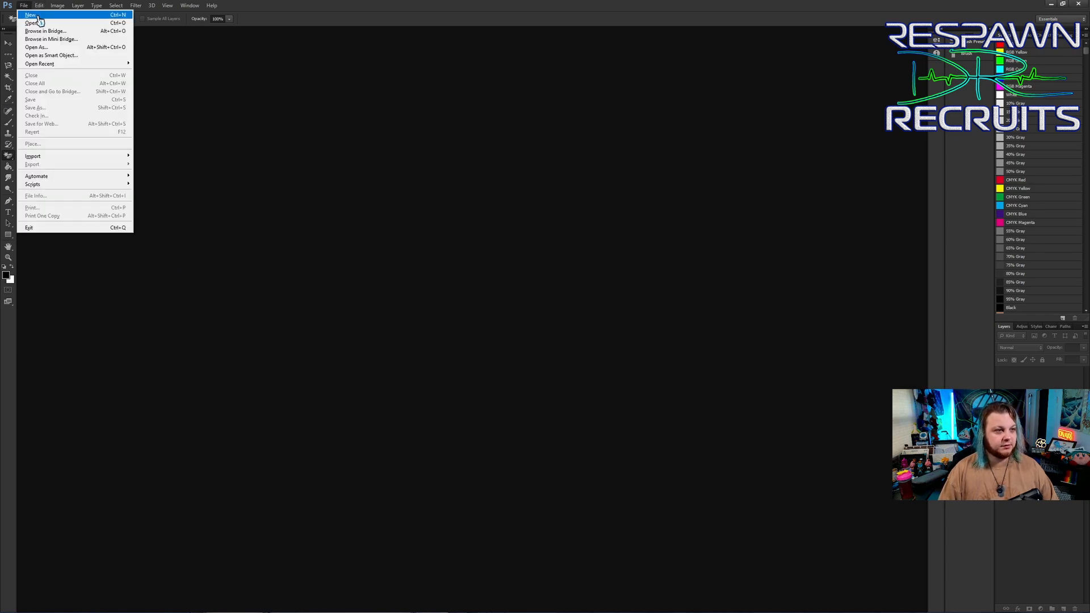
pyautogui.click(37, 16)
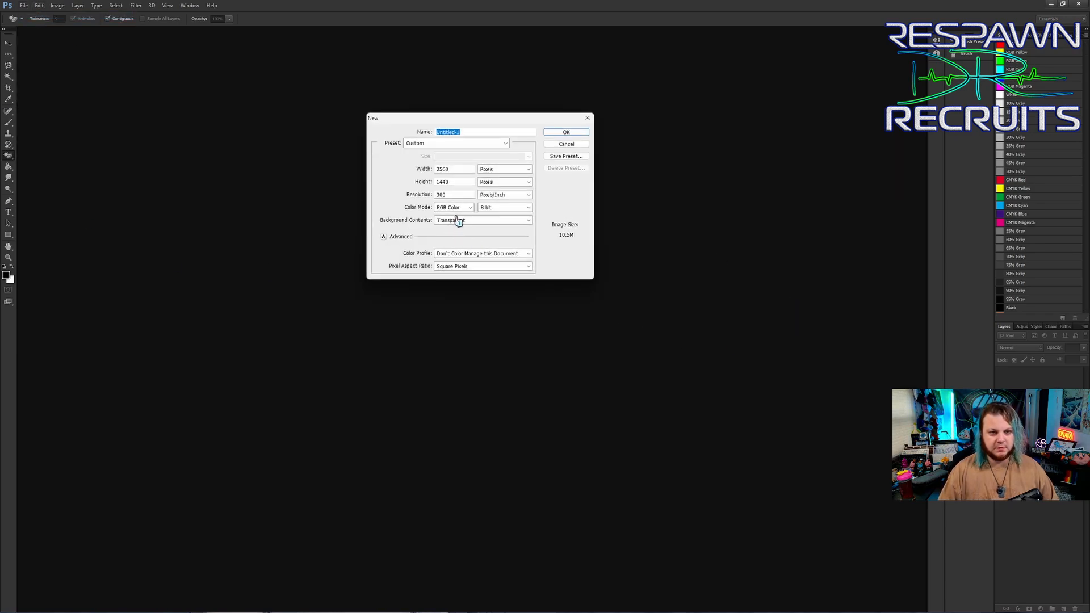
pyautogui.moveTo(405, 122); pyautogui.dragTo(437, 118)
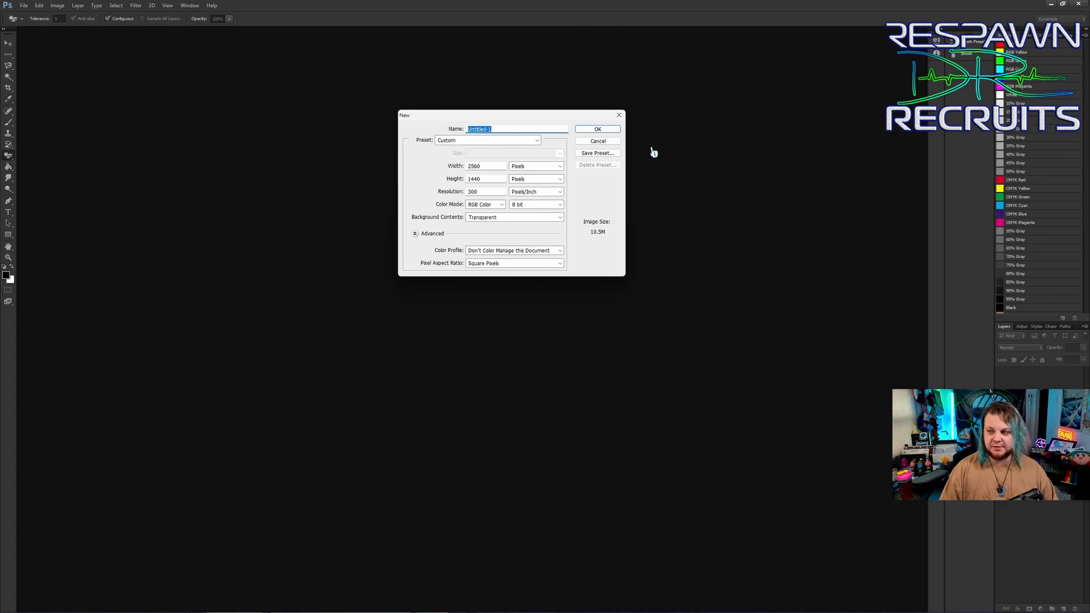
# - Set the new document's size to 1920 pixels wide and 1080 pixels high
pyautogui.doubleClick(486, 166)
pyautogui.write('19')
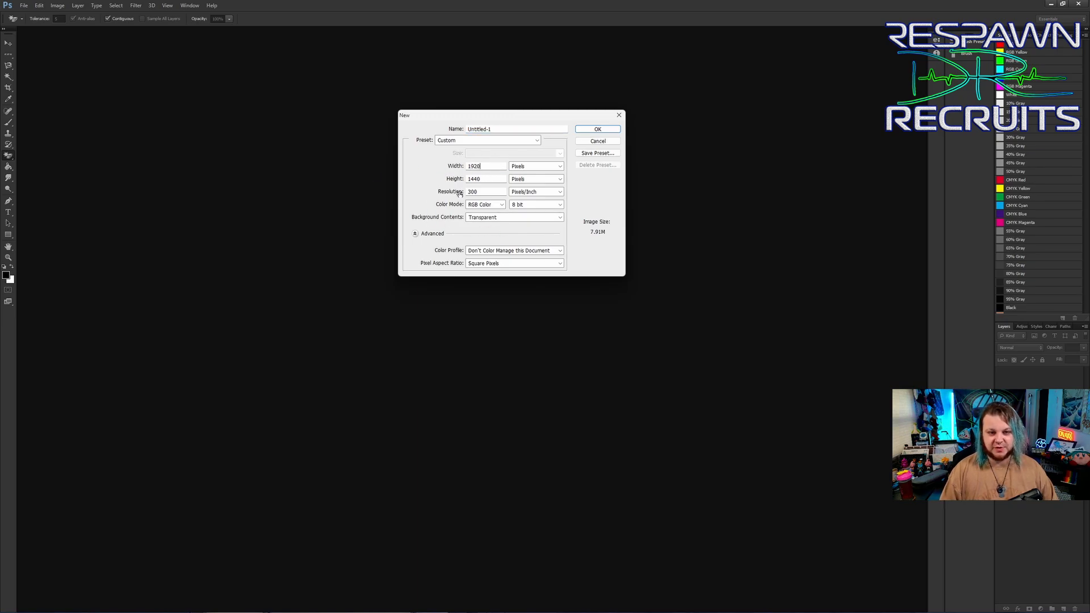
pyautogui.doubleClick(489, 180)
pyautogui.write('1')
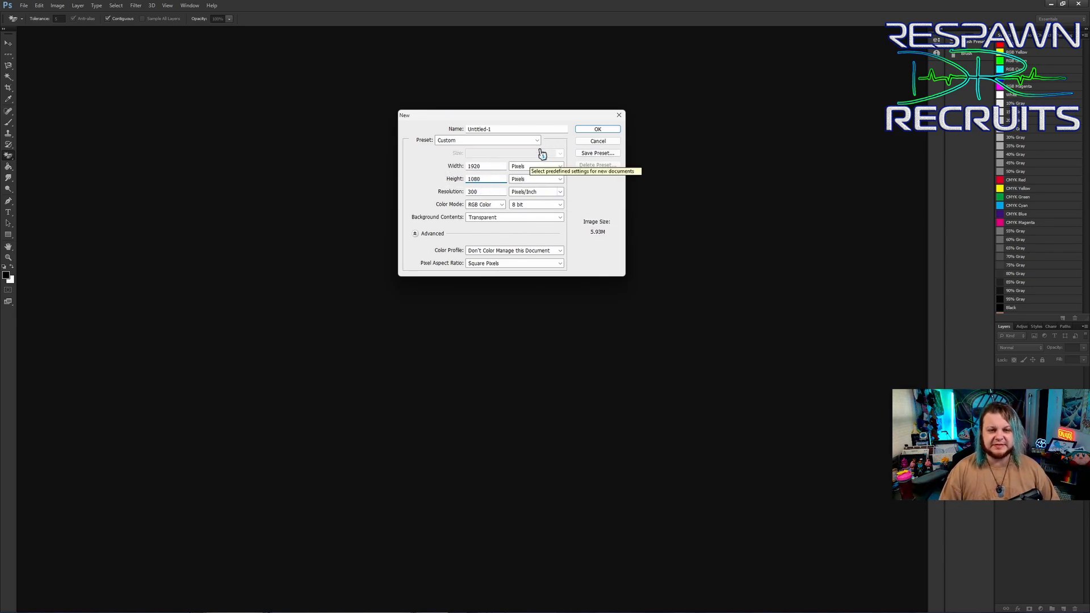
# - Set the new document to 2560 x 1440 pixels and create it with a transparent background
pyautogui.doubleClick(486, 167)
pyautogui.write('25604')
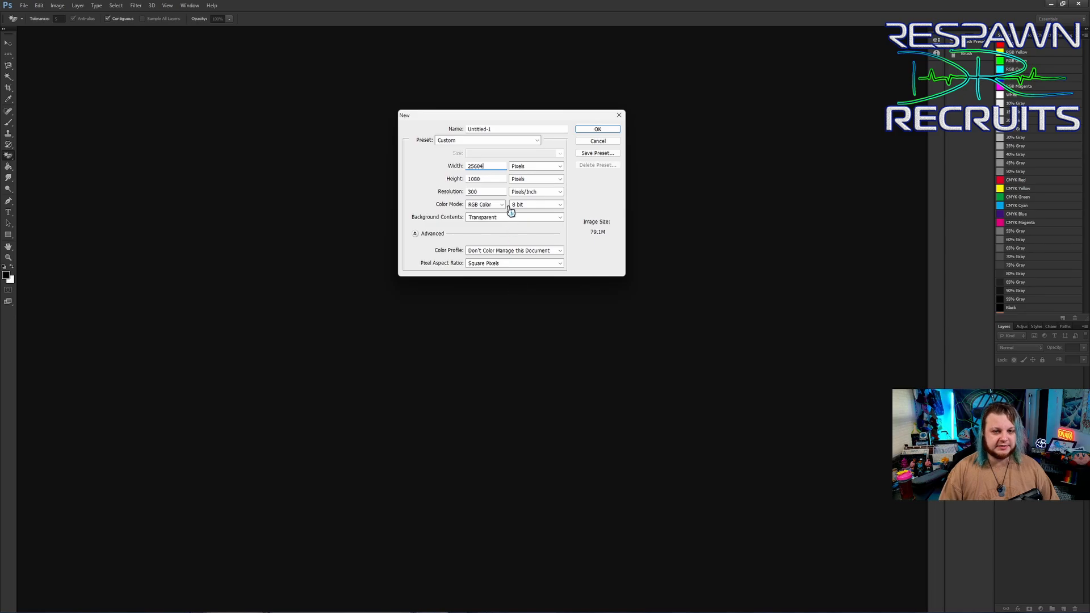
pyautogui.doubleClick(485, 179)
pyautogui.write('144')
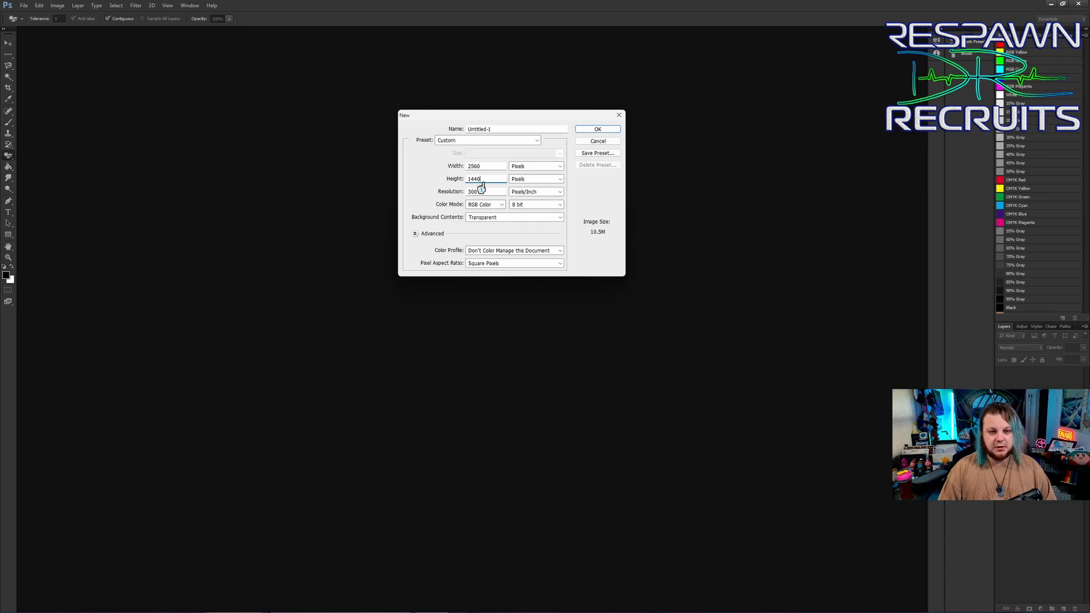
pyautogui.press('Tab')
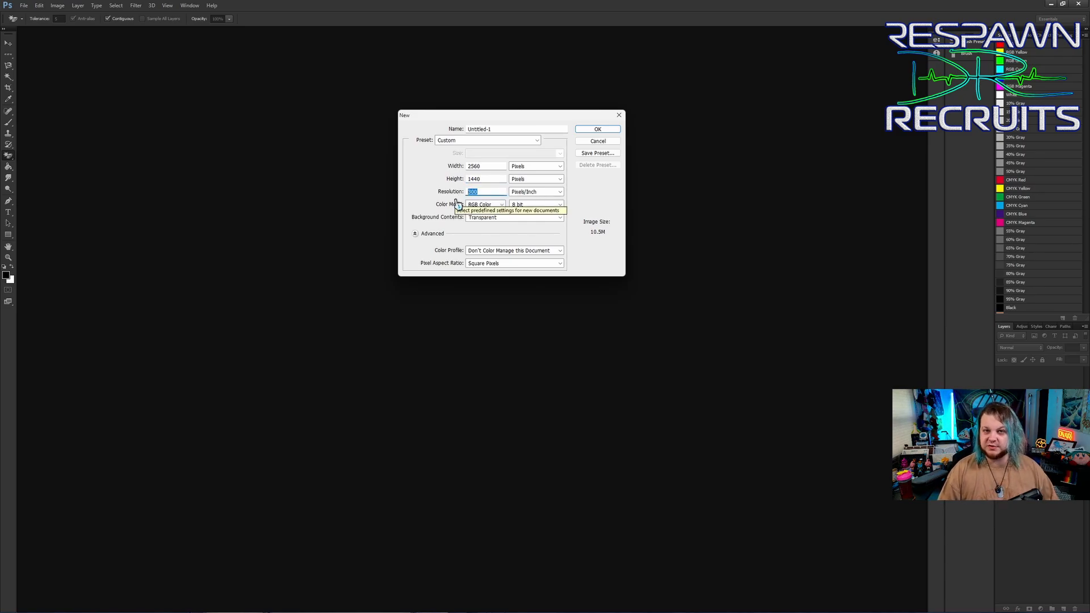
pyautogui.click(597, 128)
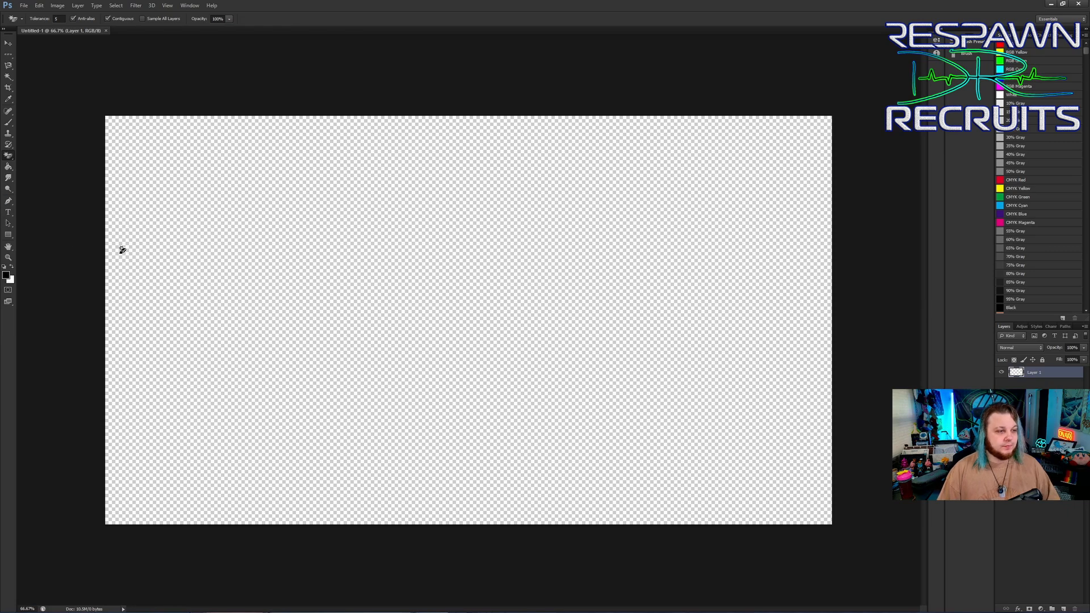
# - Draw a green filled rectangle about 1330 x 886 pixels near the middle of the transparent canvas
pyautogui.click(9, 237)
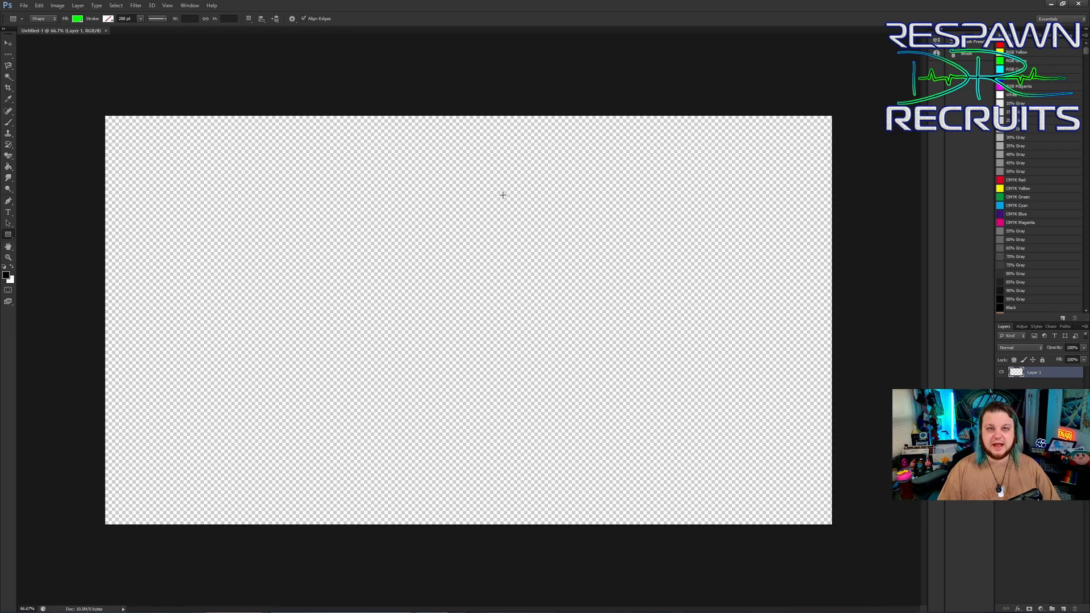
pyautogui.moveTo(280, 180); pyautogui.dragTo(657, 431)
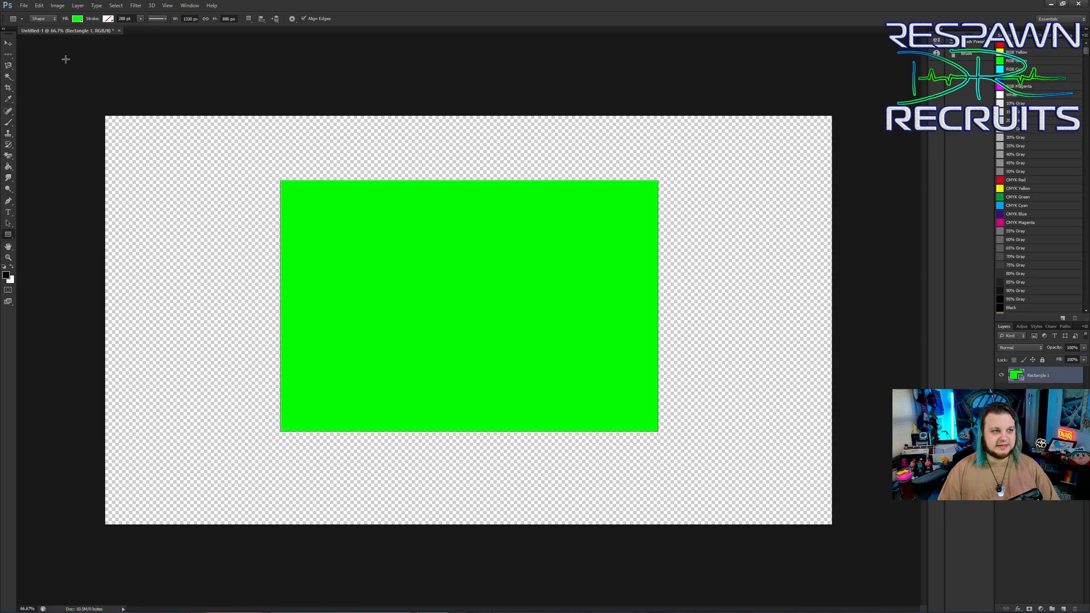
pyautogui.press('v')
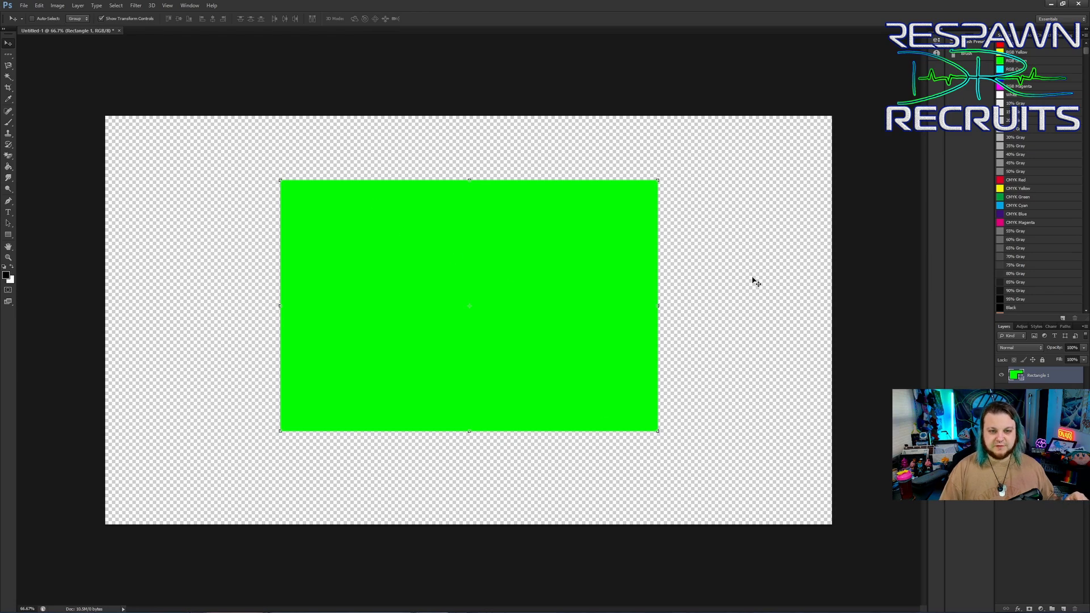
# - Save the document in PNG format as Untitled-1 in the Tutorial folder, replacing the existing file, with smallest compression and no interlacing
pyautogui.click(24, 5)
pyautogui.click(33, 108)
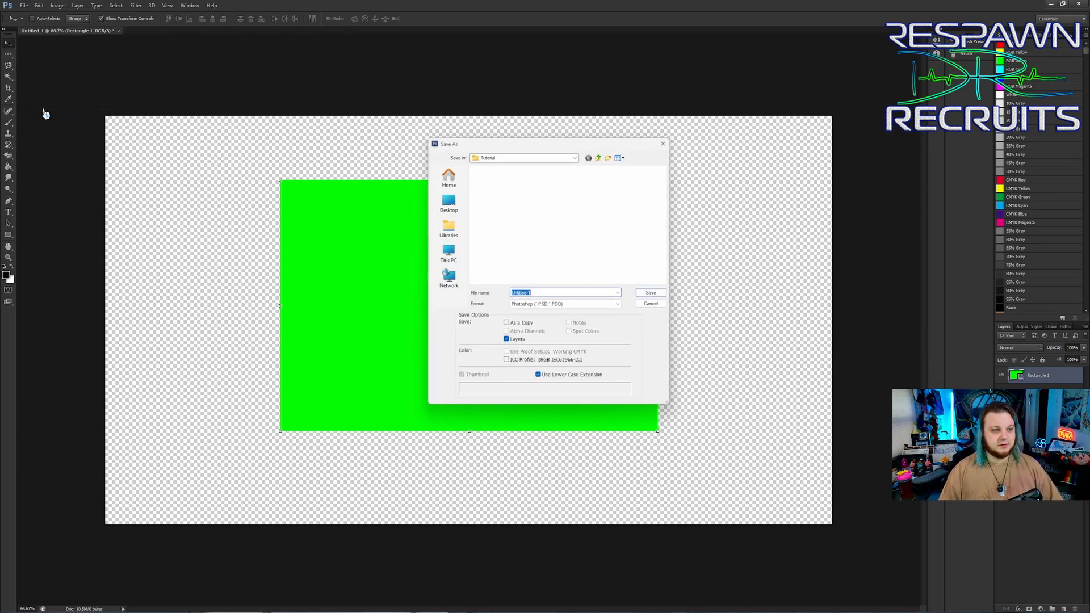
pyautogui.click(566, 304)
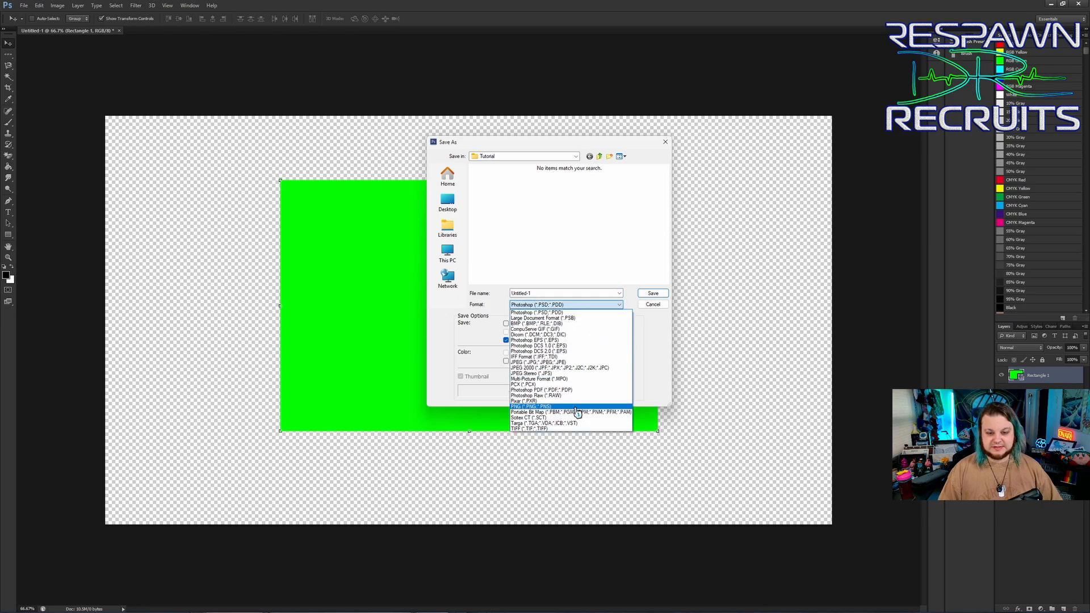
pyautogui.click(577, 411)
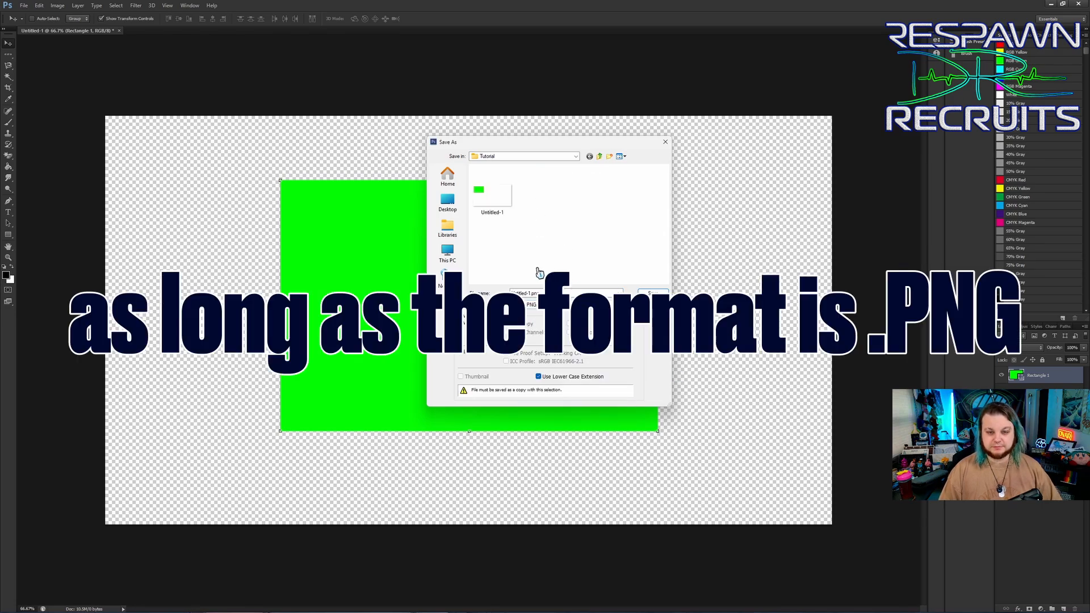
pyautogui.doubleClick(493, 197)
pyautogui.click(526, 226)
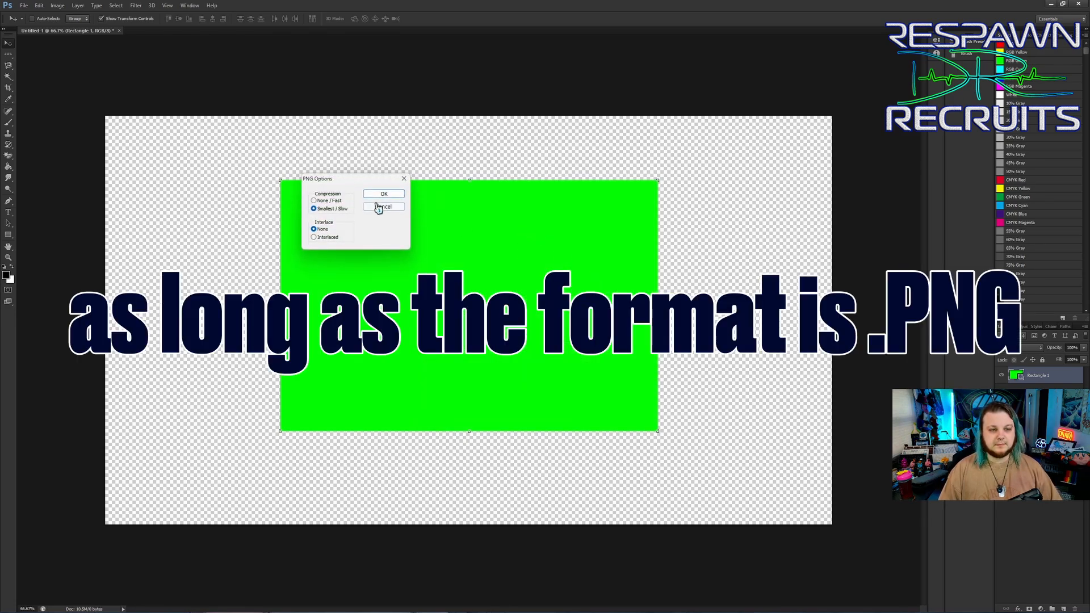
pyautogui.click(378, 194)
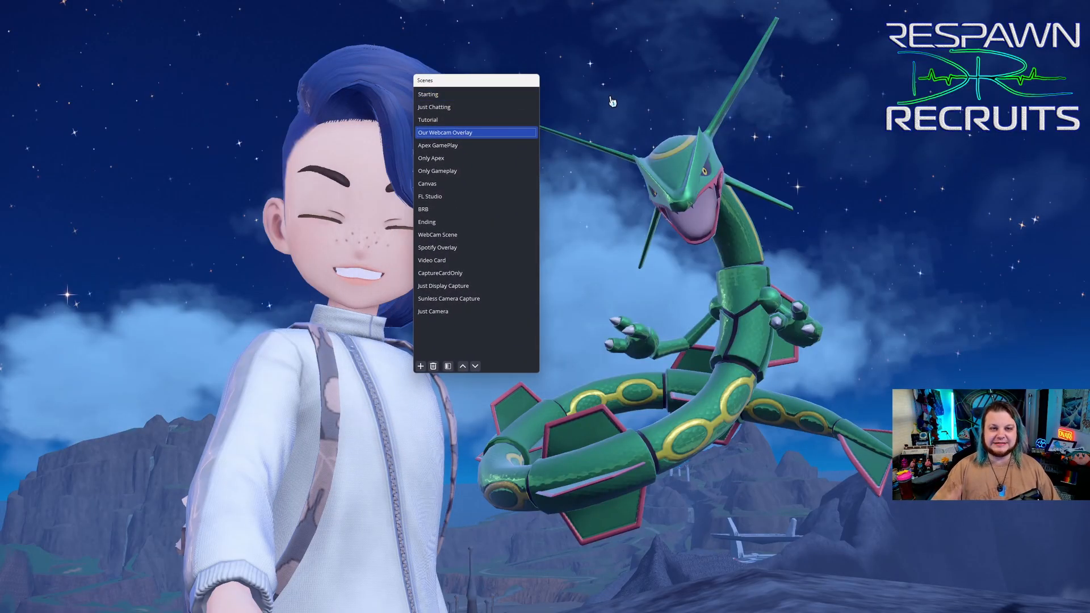
# - Switch to OBS Studio and add an Image Mask/Blend effect filter to the Our Webcam Overlay scene
pyautogui.rightClick(475, 142)
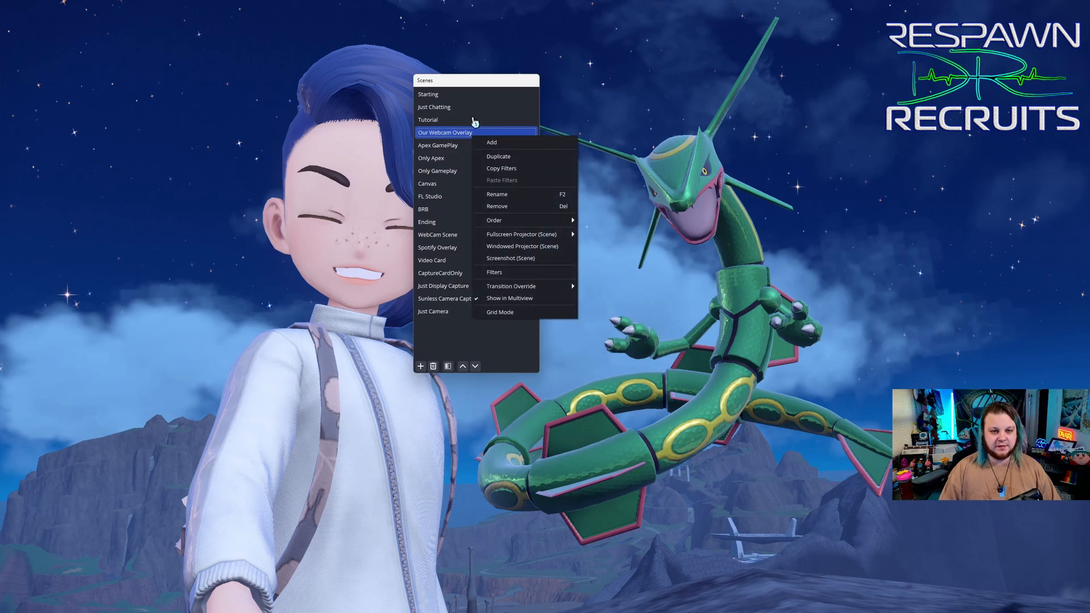
pyautogui.click(530, 274)
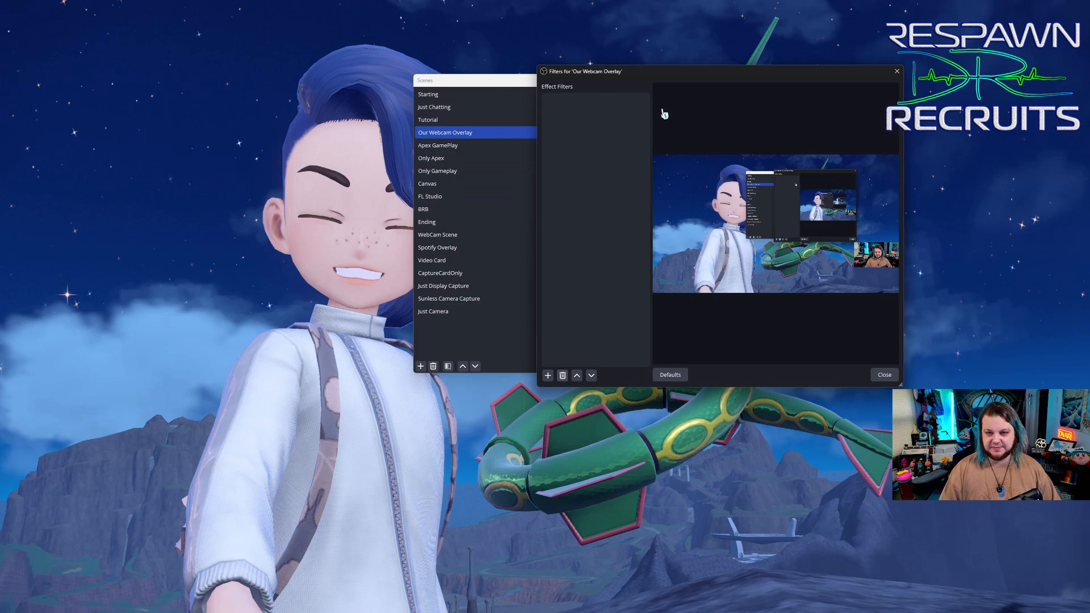
pyautogui.click(548, 375)
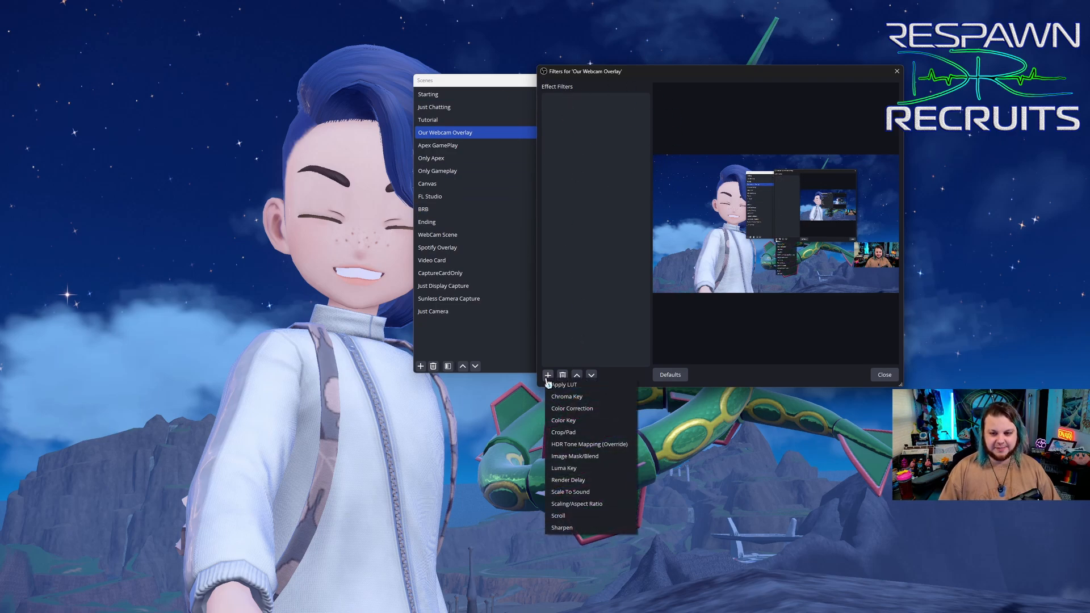
pyautogui.click(599, 458)
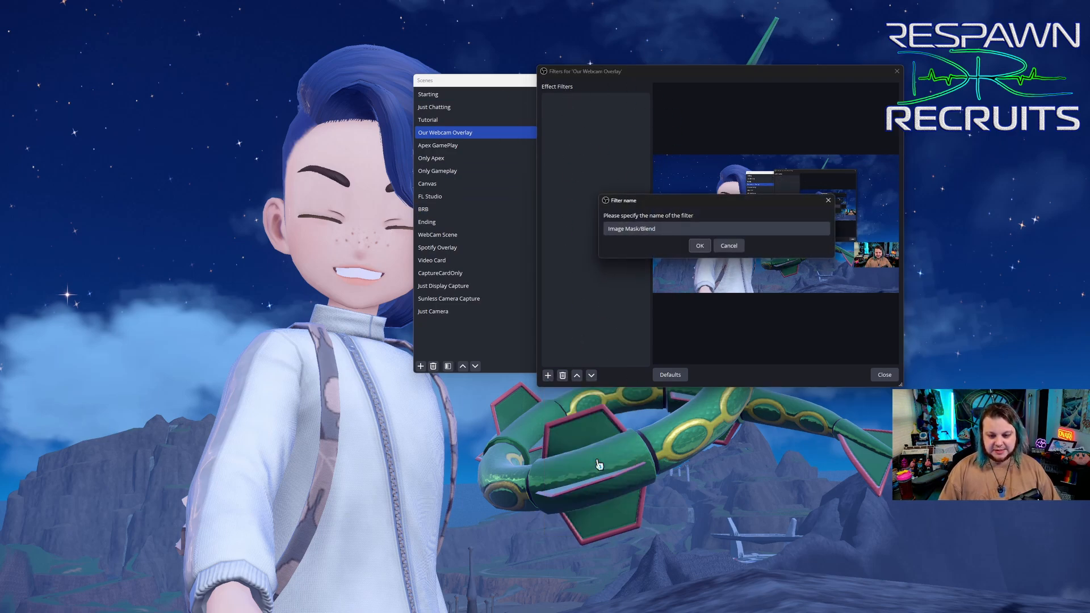
pyautogui.click(698, 246)
# - Set the mask filter's type to Alpha Mask (Alpha Channel) and load the Untitled-1 PNG from the Tutorial folder as its image
pyautogui.click(890, 255)
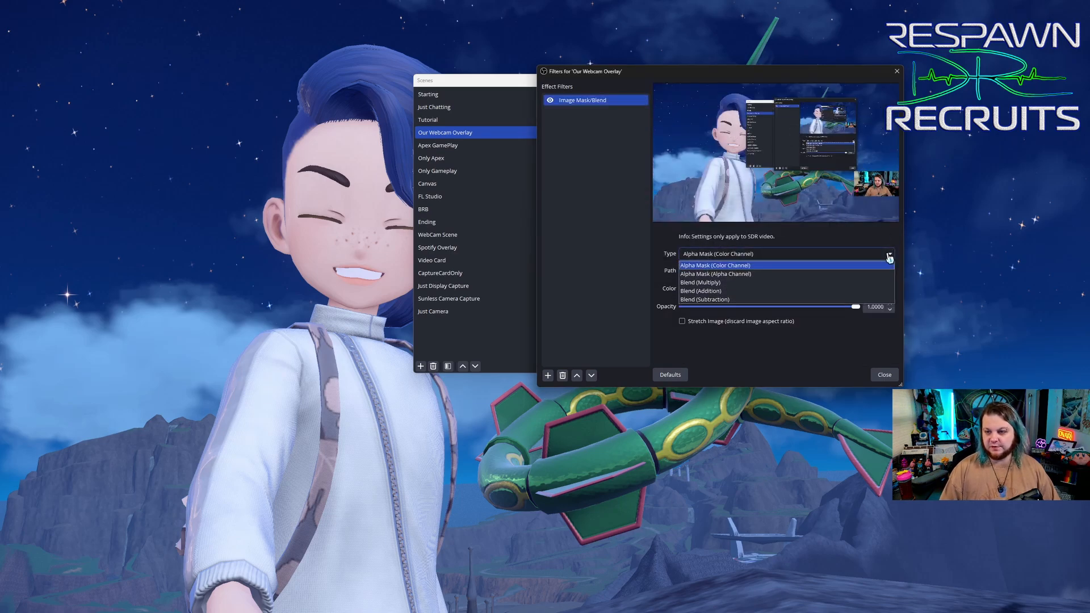
pyautogui.click(751, 275)
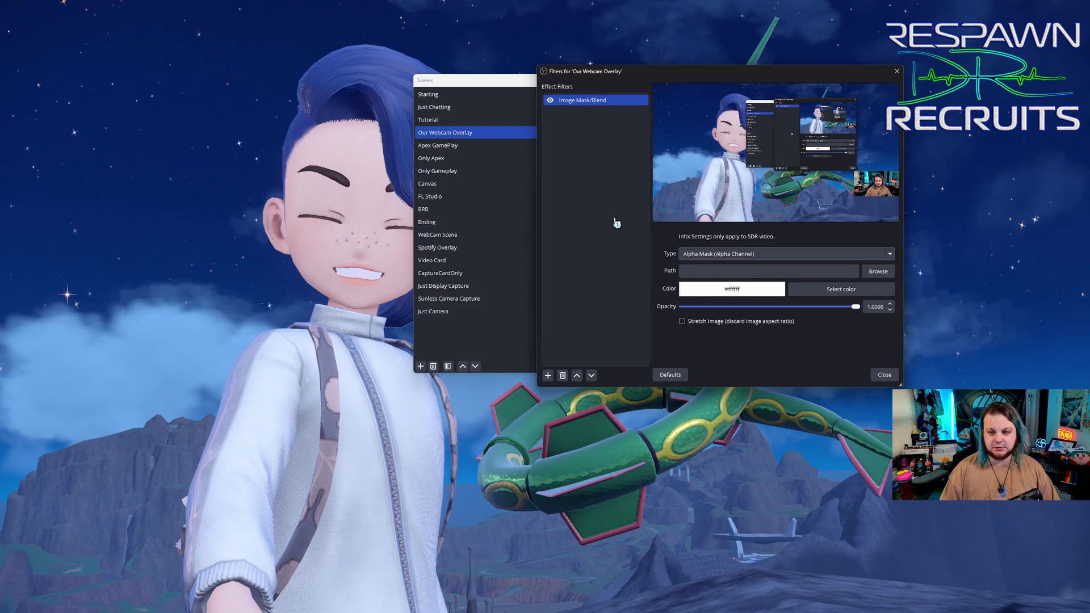
pyautogui.click(881, 272)
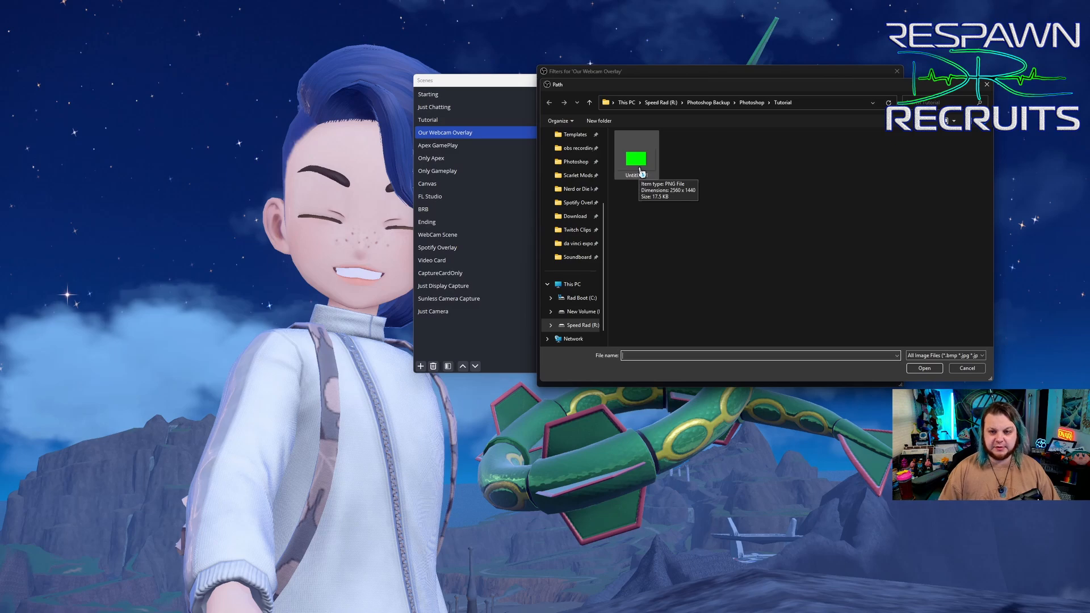
pyautogui.doubleClick(641, 172)
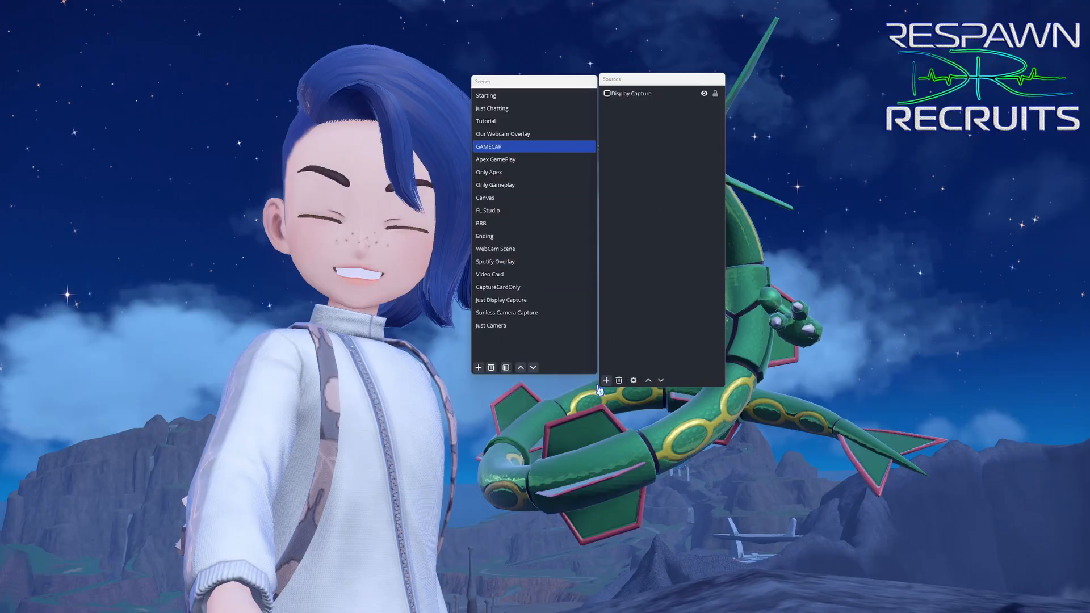
# - Add the existing Our Webcam Overlay scene as a visible source in the GAMECAP scene
pyautogui.click(607, 380)
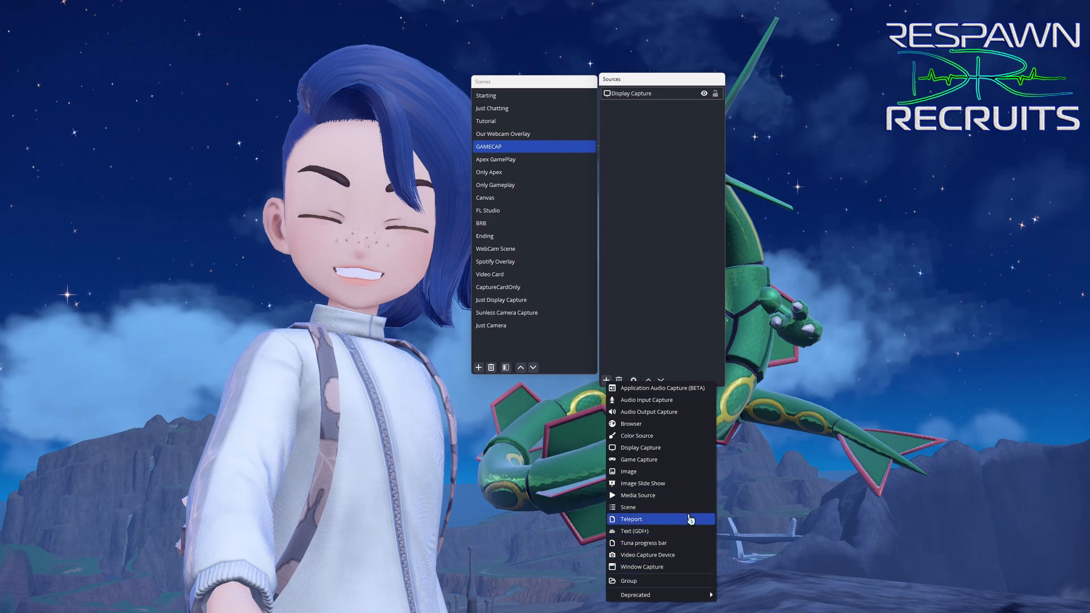
pyautogui.click(654, 510)
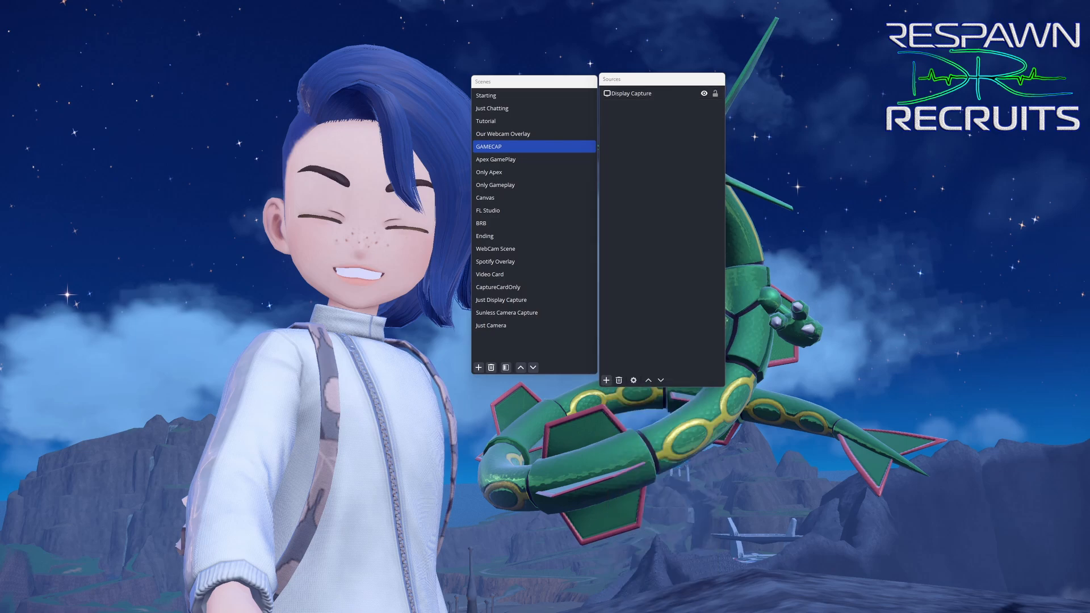
pyautogui.moveTo(909, 215); pyautogui.dragTo(587, 121)
pyautogui.click(625, 181)
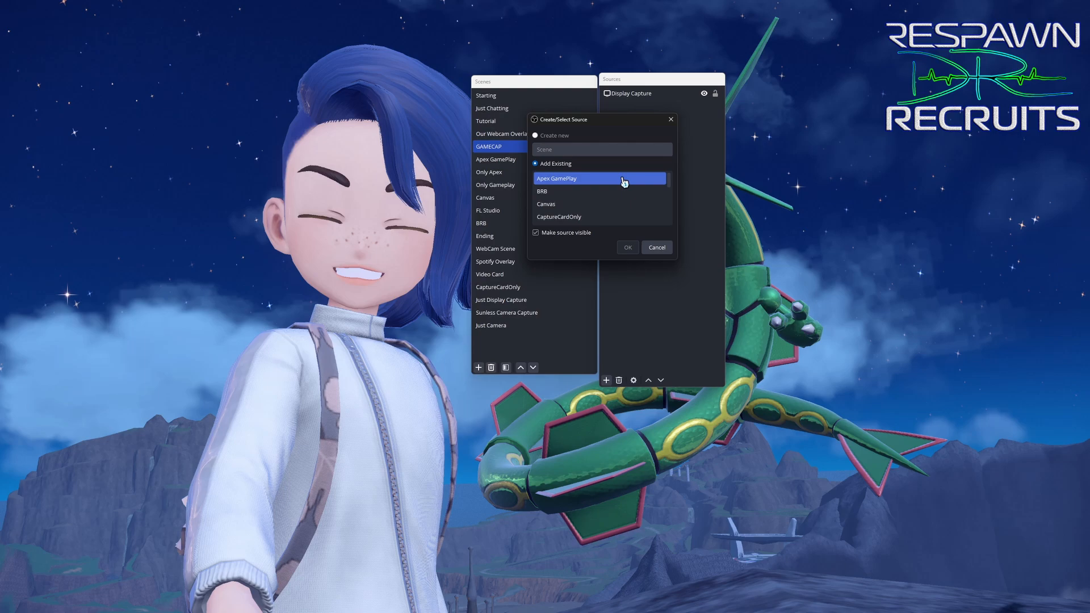
pyautogui.click(662, 194)
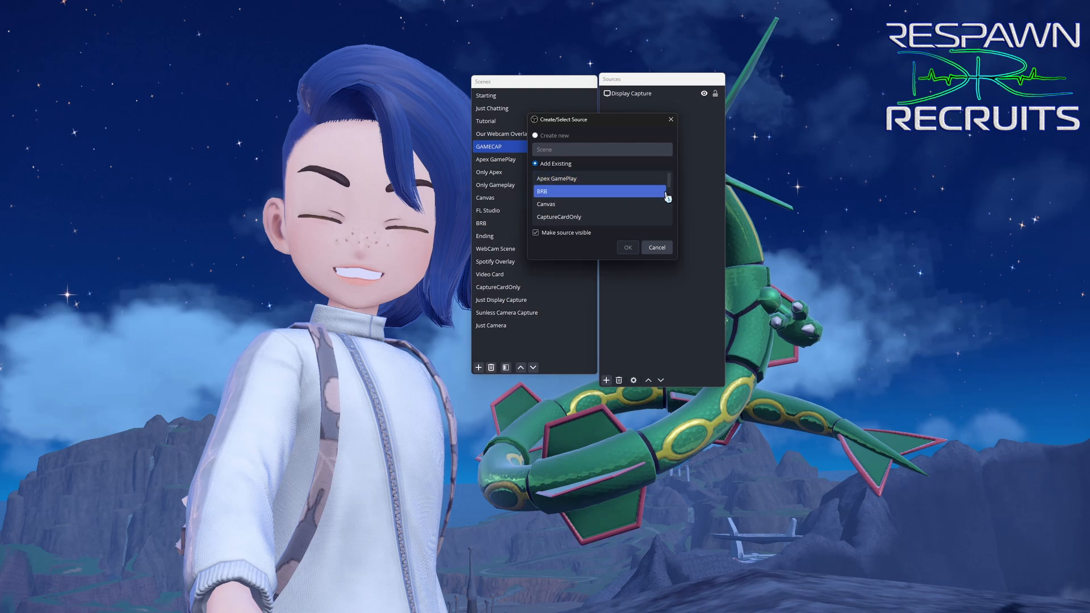
pyautogui.scroll(-2, 664, 196)
pyautogui.click(663, 195)
pyautogui.scroll(-3, 662, 194)
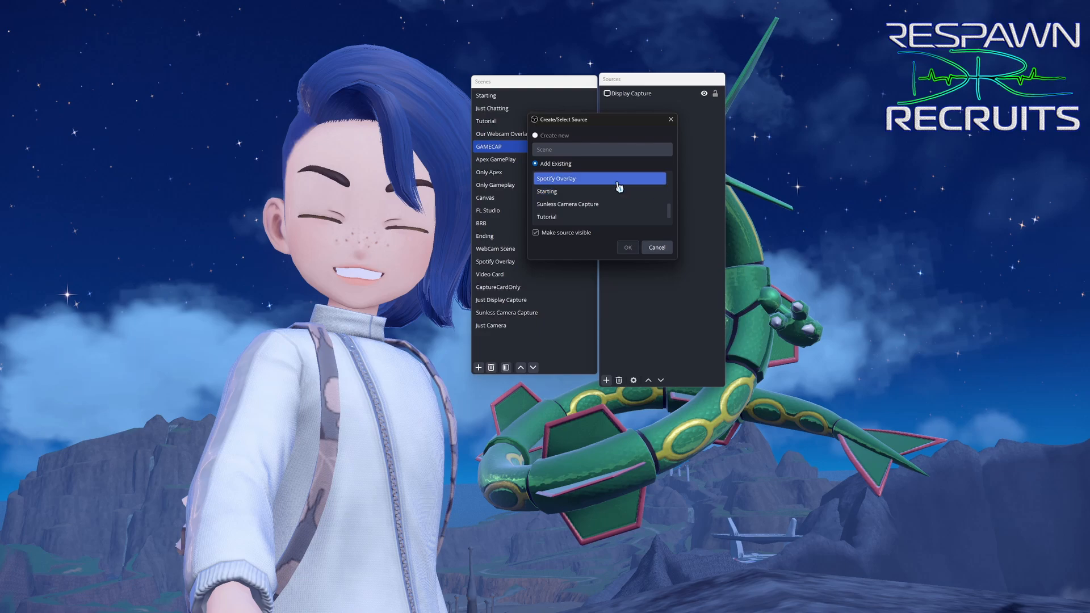
pyautogui.click(662, 204)
pyautogui.click(629, 254)
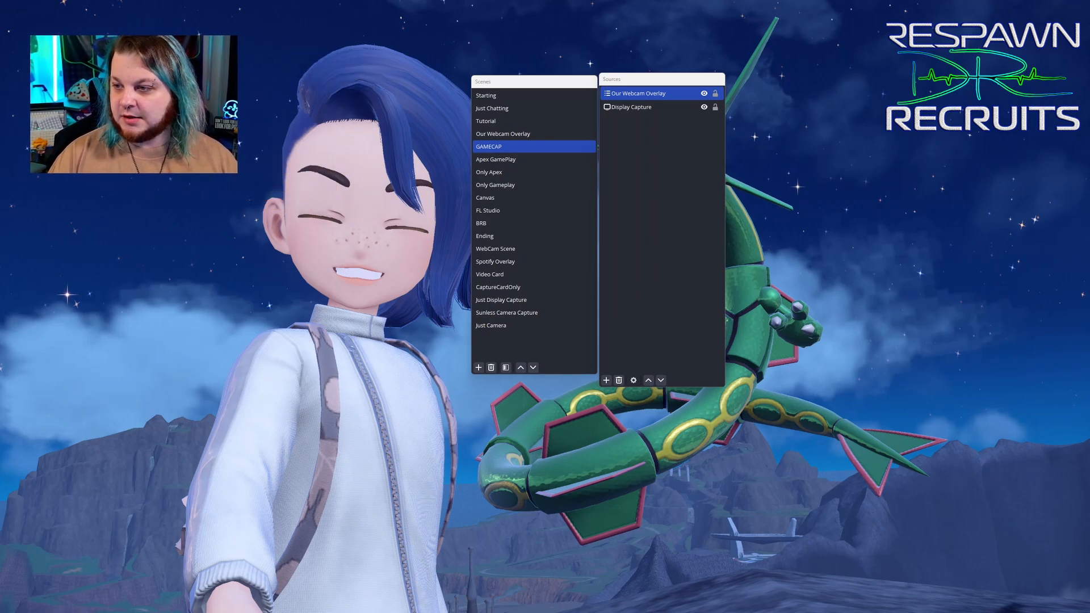
pyautogui.click(662, 227)
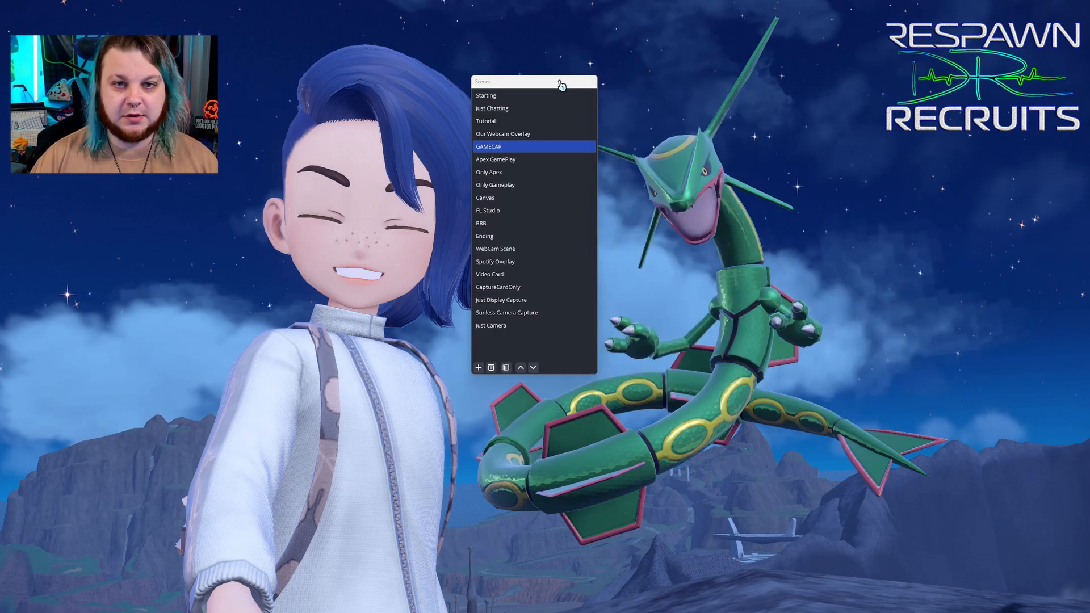
# - Switch to Photoshop and open the blending options of the green rectangle's layer, moving the dialog clear of the layer list
pyautogui.moveTo(133, 612)
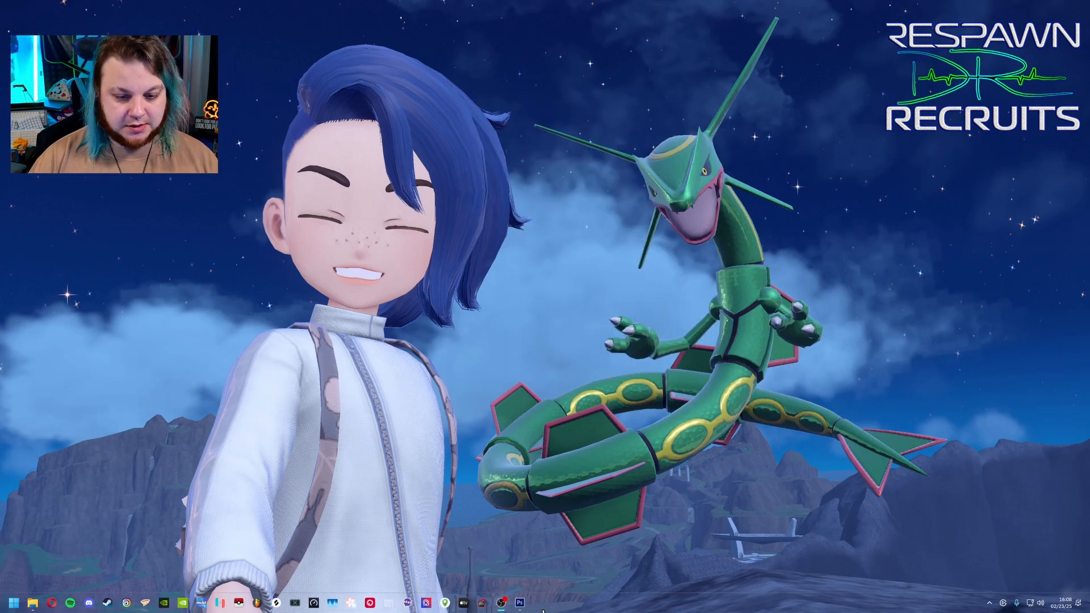
pyautogui.click(521, 603)
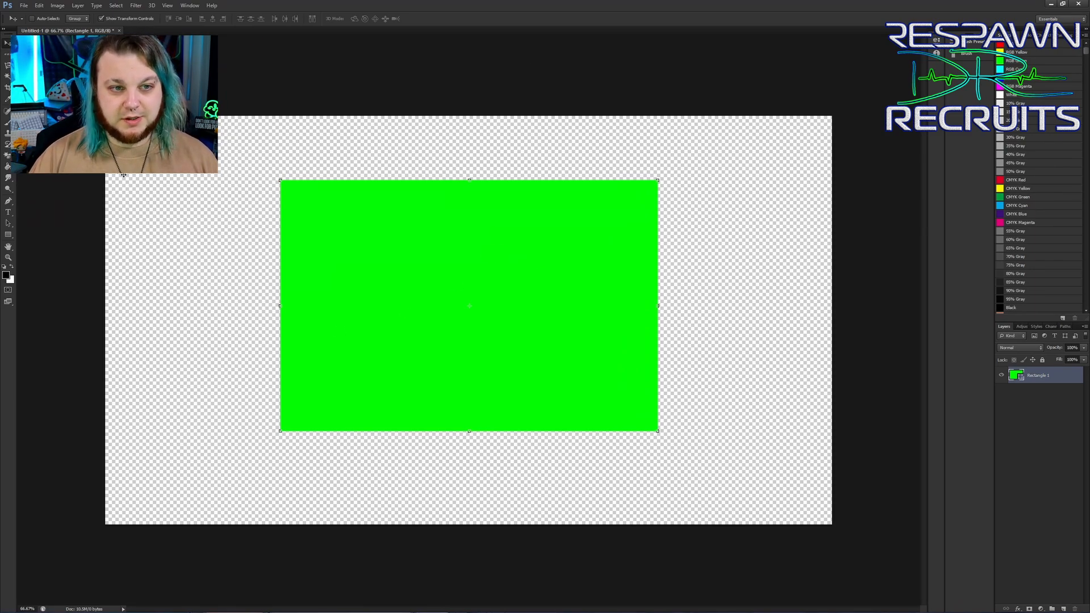
pyautogui.click(1019, 431)
pyautogui.click(1053, 376)
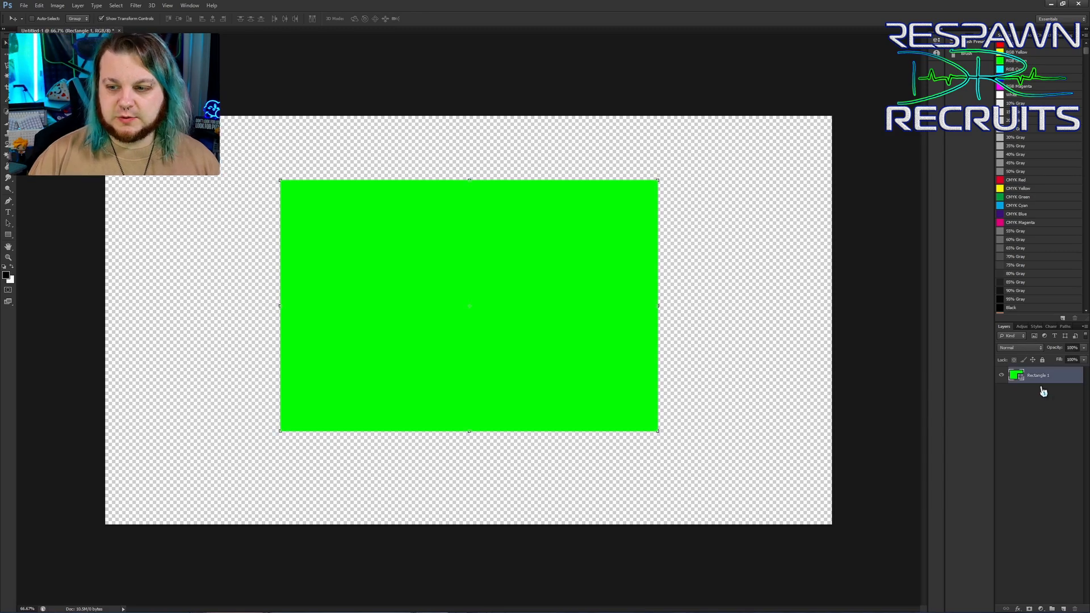
pyautogui.rightClick(1047, 382)
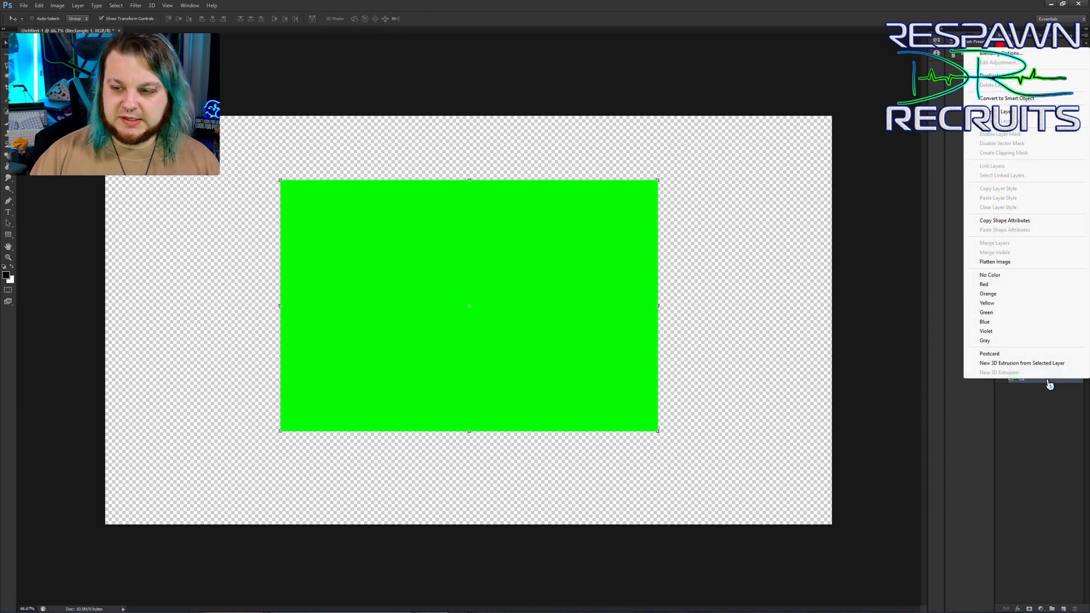
pyautogui.click(1004, 57)
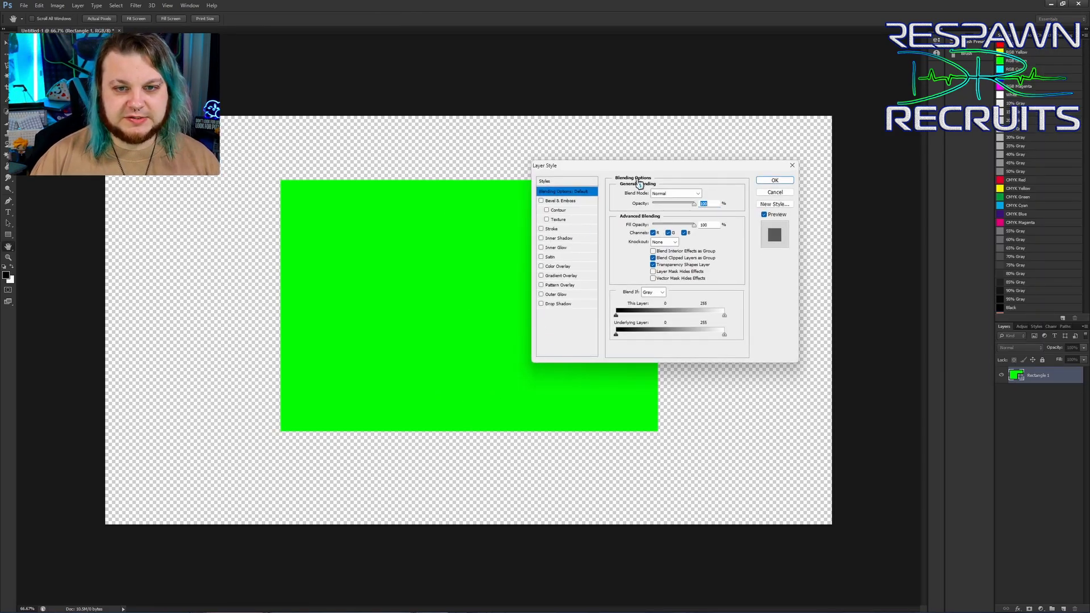
pyautogui.moveTo(650, 167); pyautogui.dragTo(471, 97)
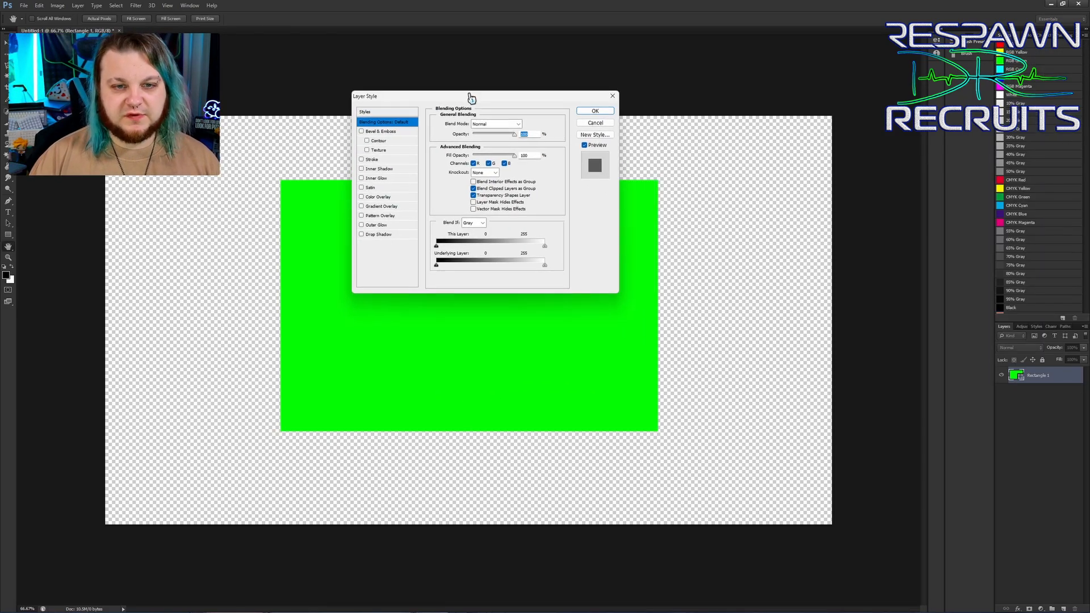
# - Apply a 13 px outside stroke to the green rectangle in bright blue (RGB 0, 126, 255)
pyautogui.click(375, 160)
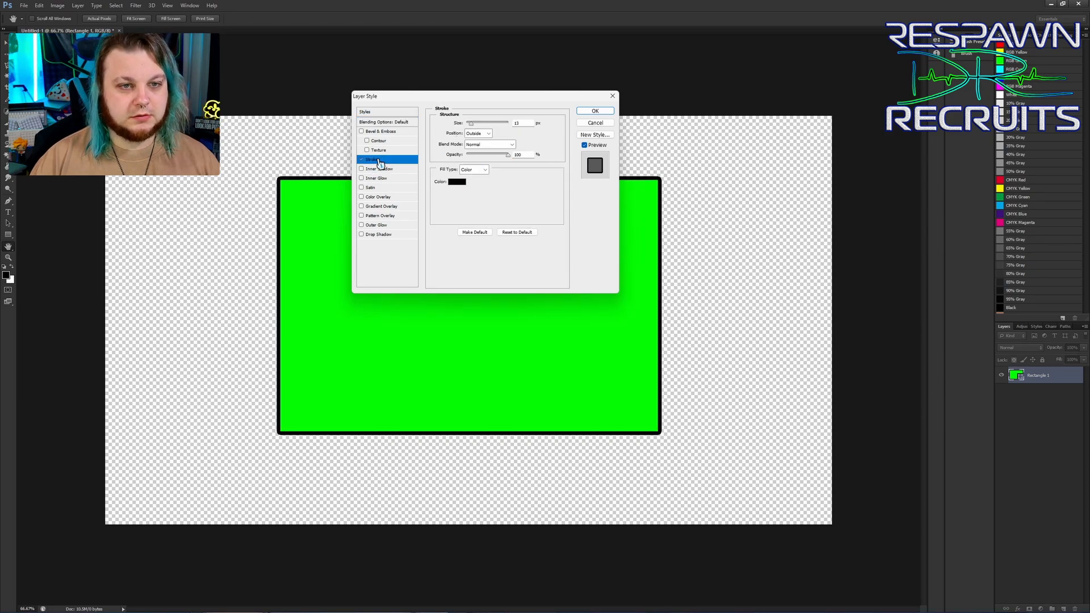
pyautogui.click(464, 181)
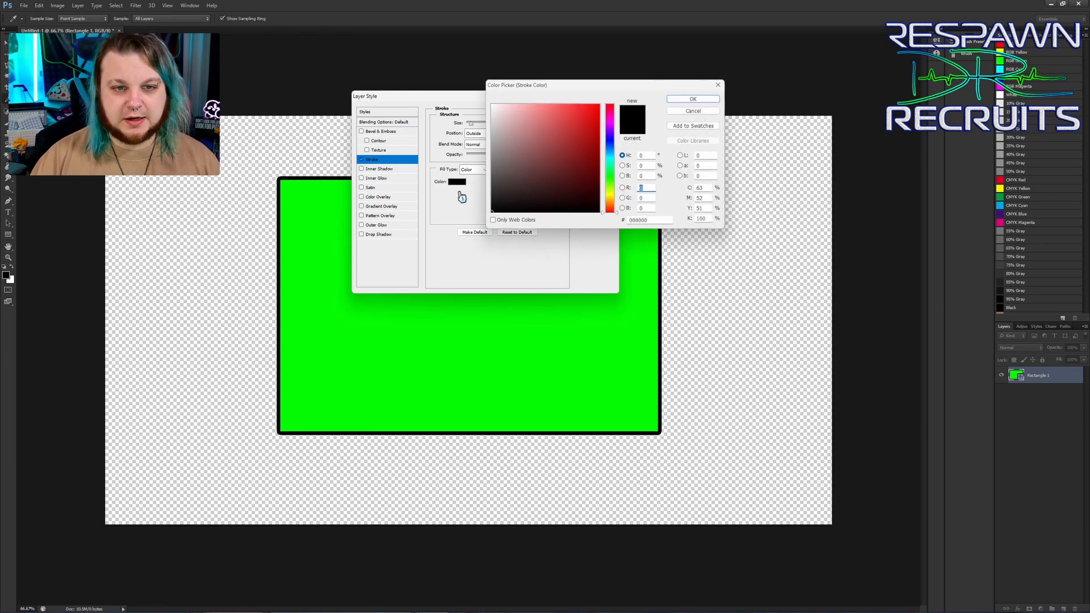
pyautogui.click(609, 149)
pyautogui.click(599, 106)
pyautogui.click(702, 99)
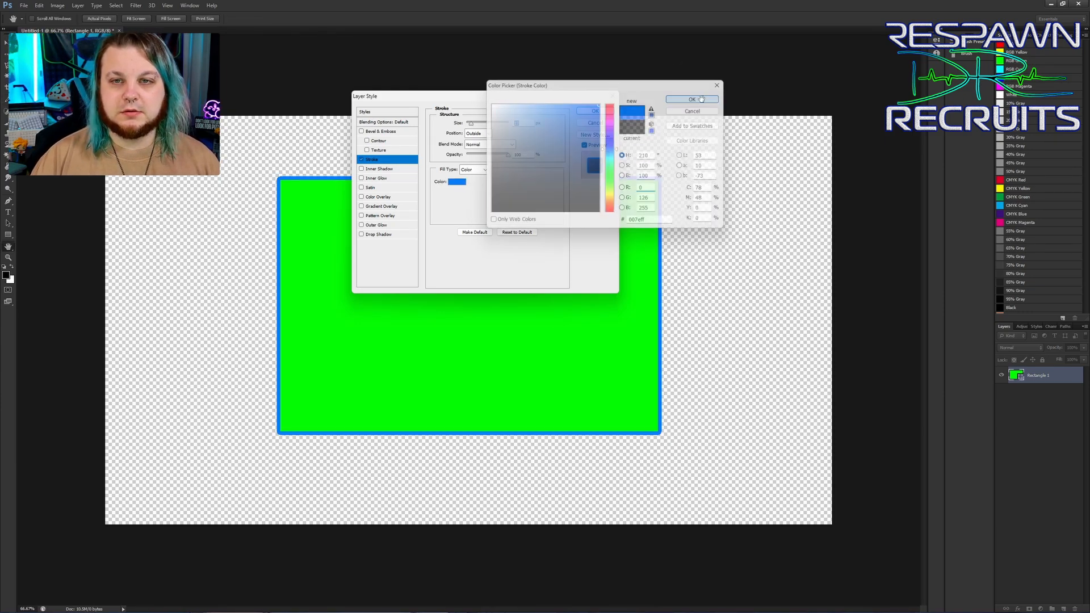
pyautogui.click(595, 111)
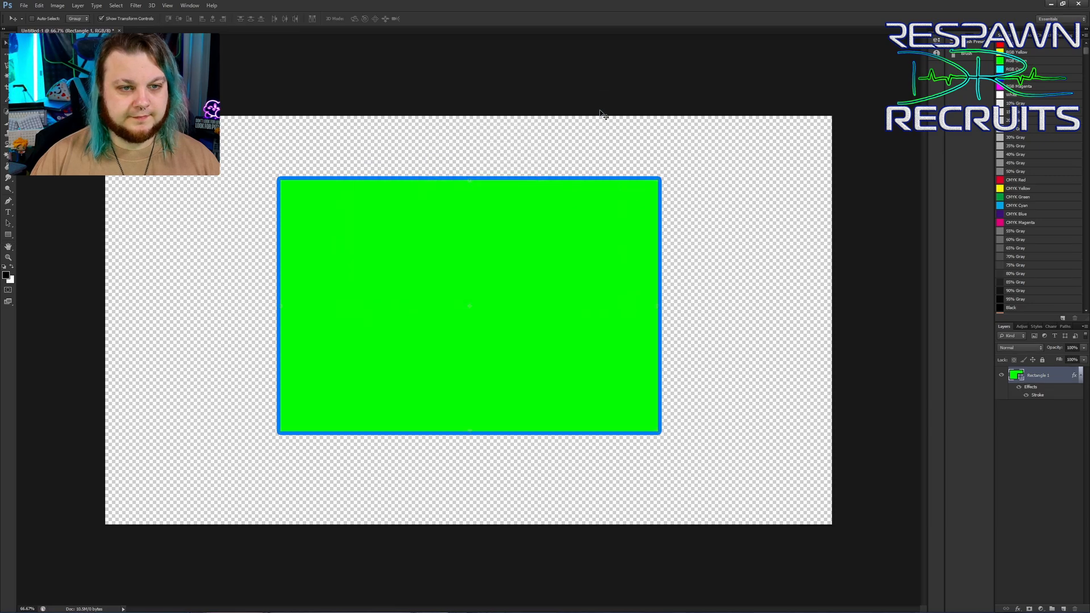
# - Rasterize the rectangle's layer style and erase its green fill with the Magic Eraser so only the blue outline remains, then deselect the layer
pyautogui.rightClick(1052, 379)
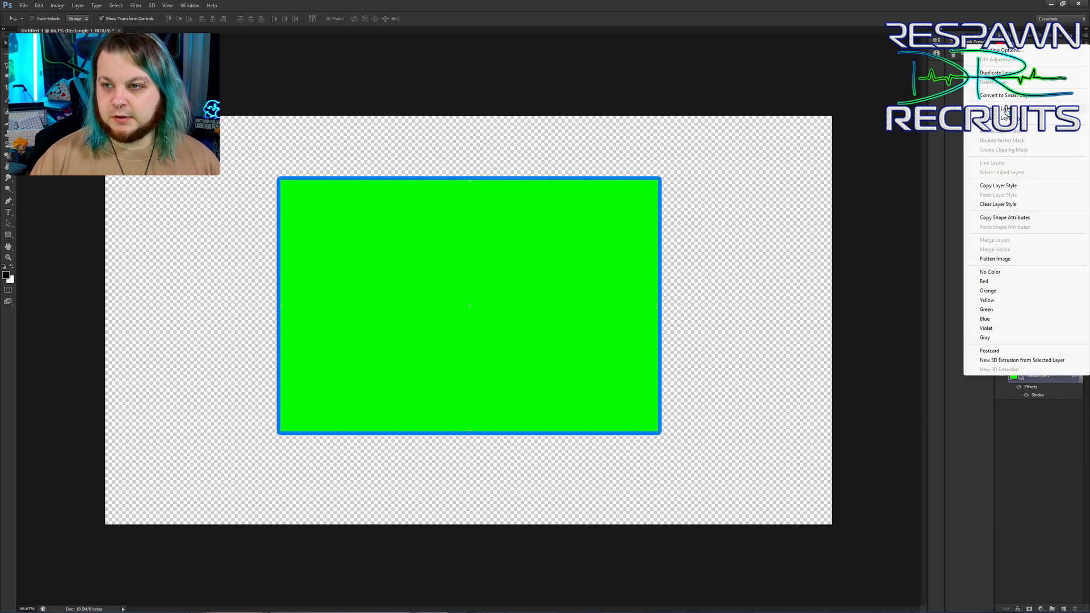
pyautogui.click(1001, 118)
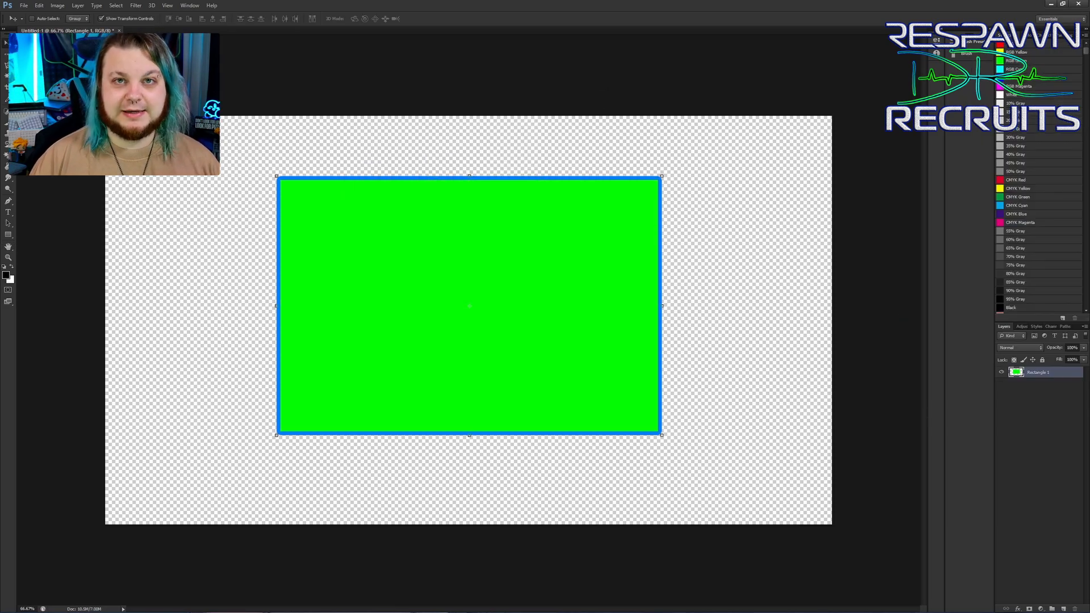
pyautogui.click(7, 156)
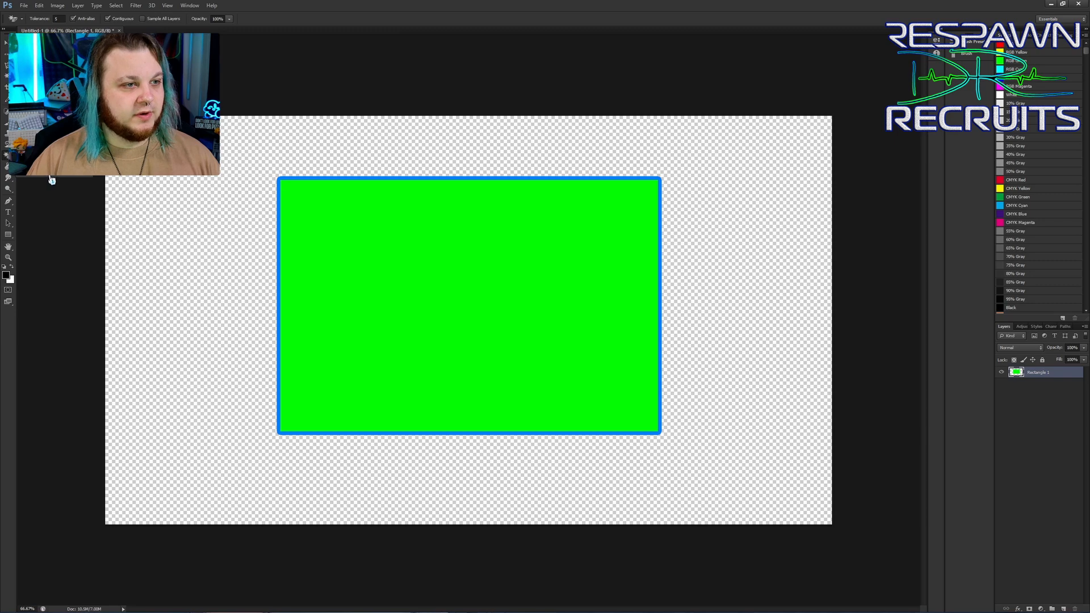
pyautogui.click(492, 319)
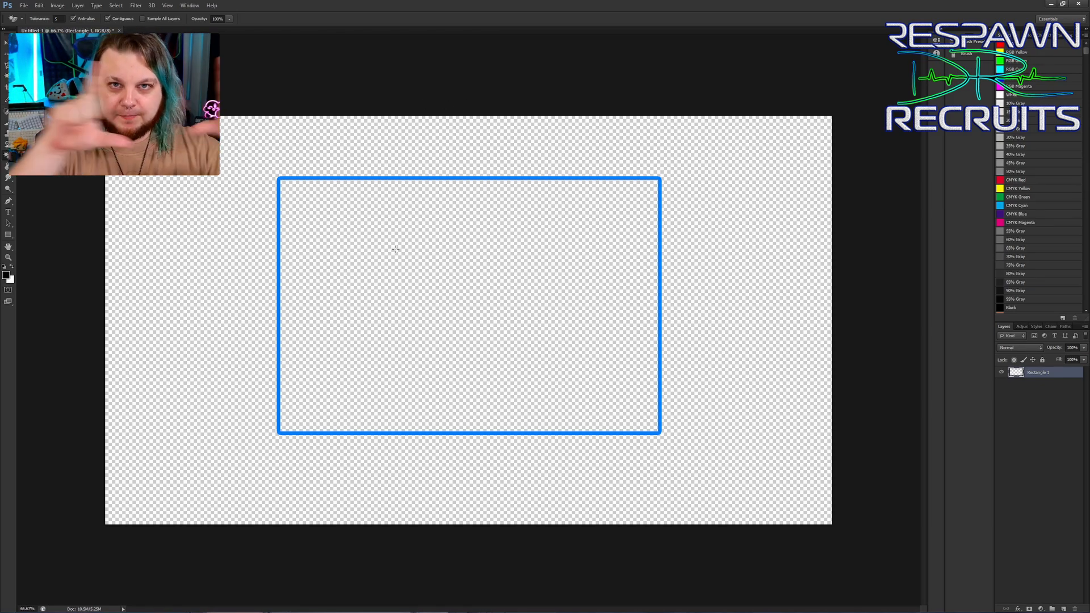
pyautogui.click(1028, 421)
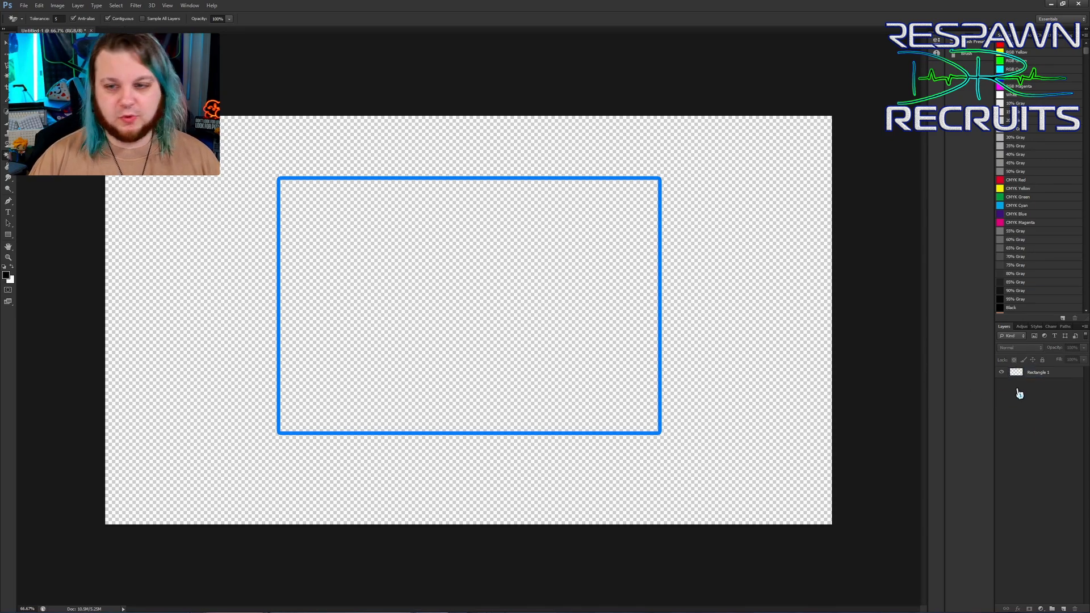
# - Add a Gradient Overlay with the blue-green-blue preset to the rectangle outline's layer, then deselect the layer
pyautogui.click(1046, 373)
pyautogui.rightClick(1048, 374)
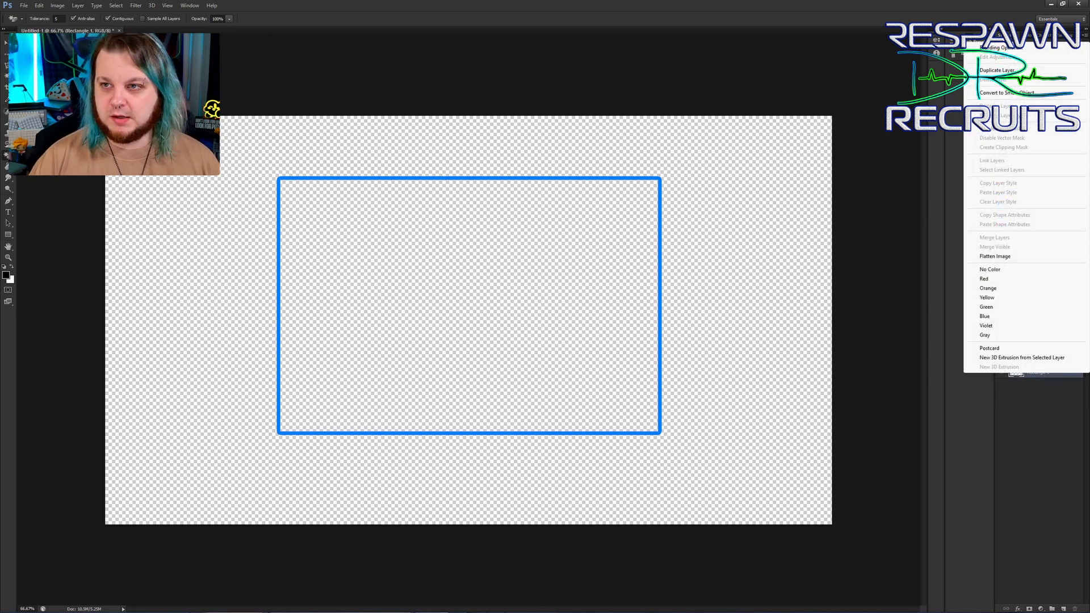
pyautogui.click(1004, 48)
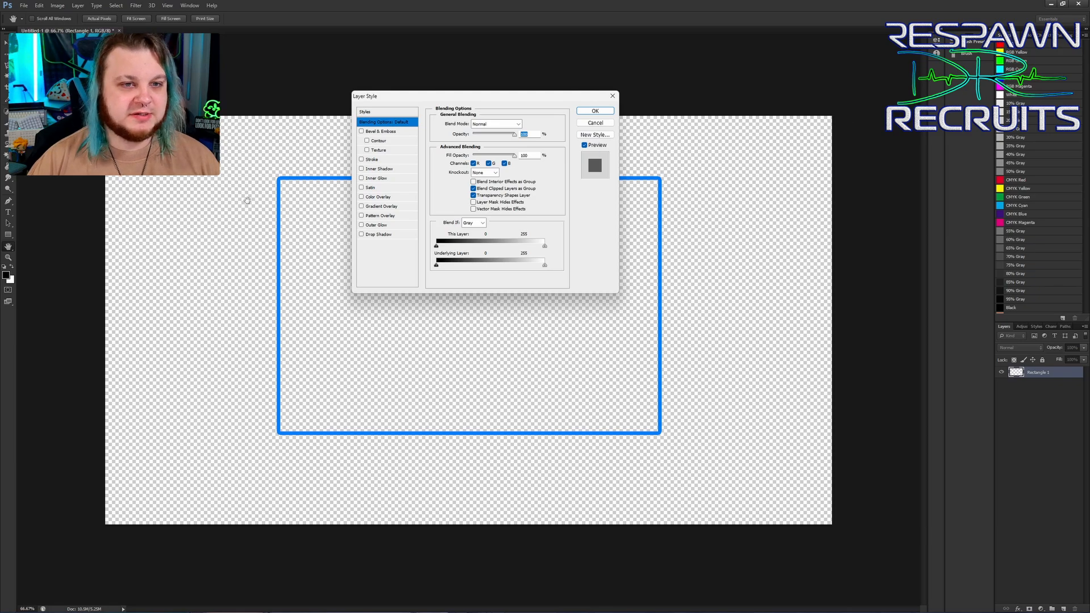
pyautogui.click(380, 206)
pyautogui.click(513, 144)
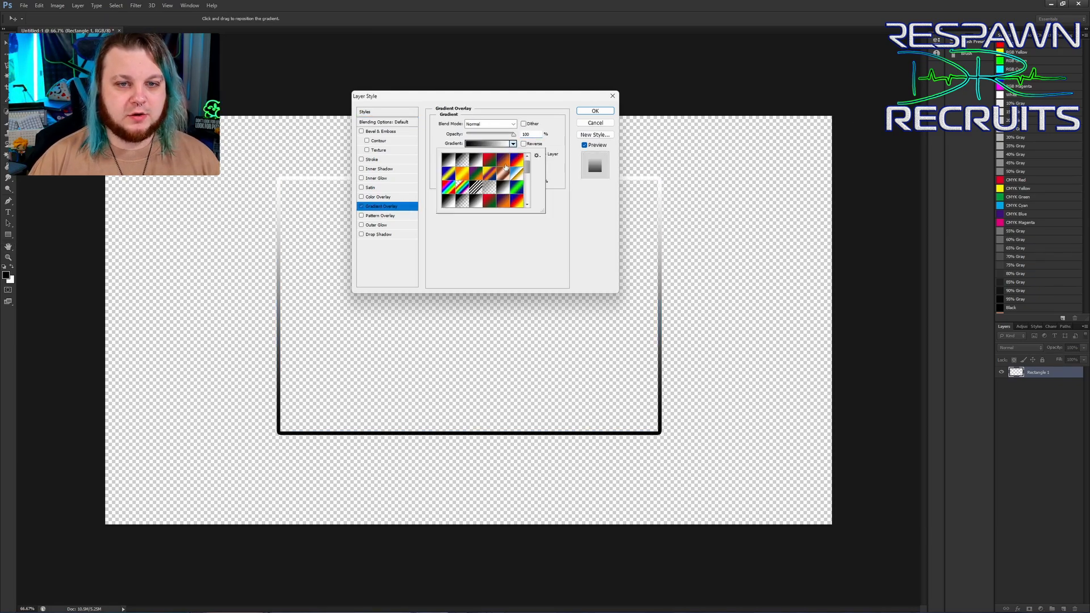
pyautogui.click(514, 191)
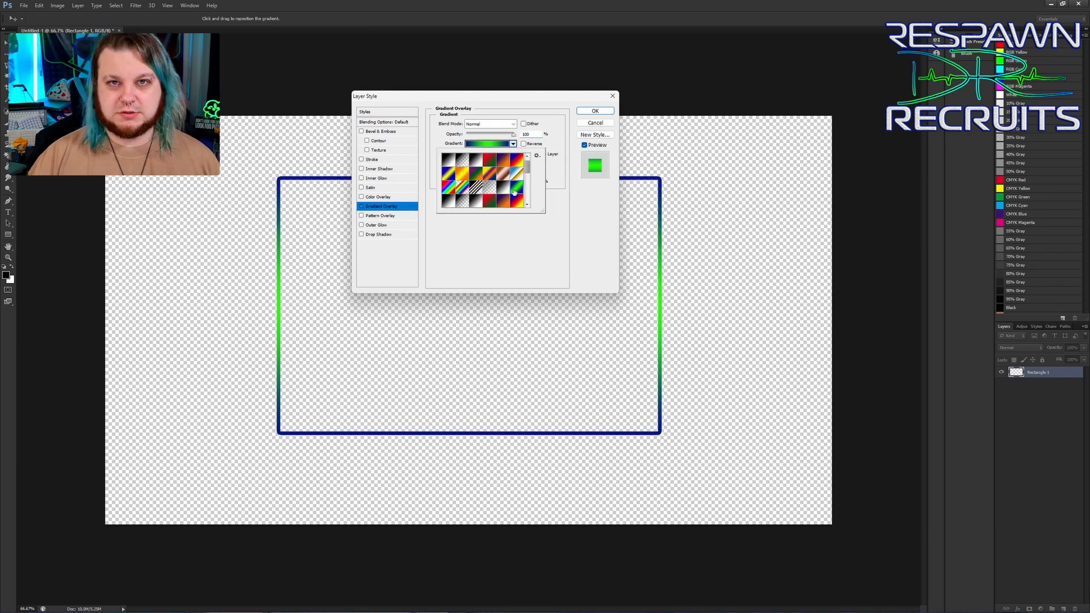
pyautogui.click(595, 111)
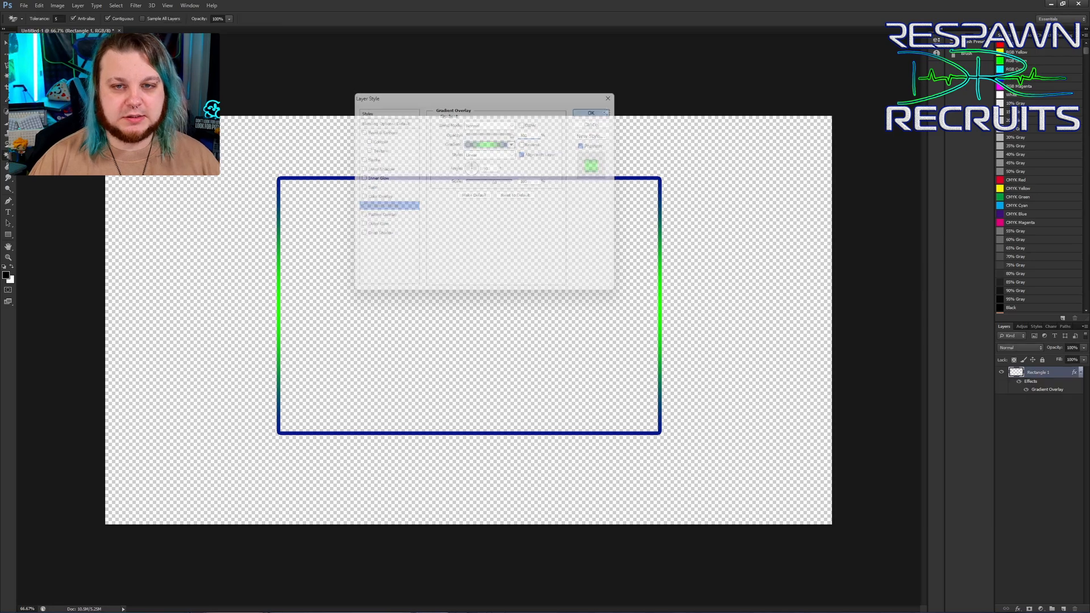
pyautogui.click(1070, 492)
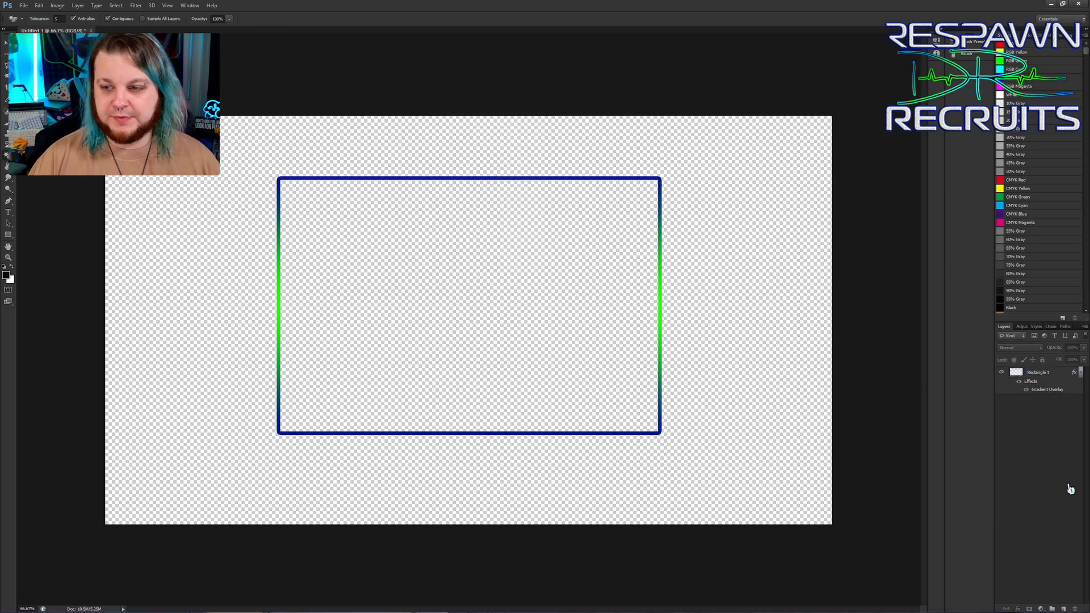
# - Save the gradient outline as a PNG file named BORDER in the Tutorial folder
pyautogui.click(24, 7)
pyautogui.hotkey('ctrl', 'shift', 's')
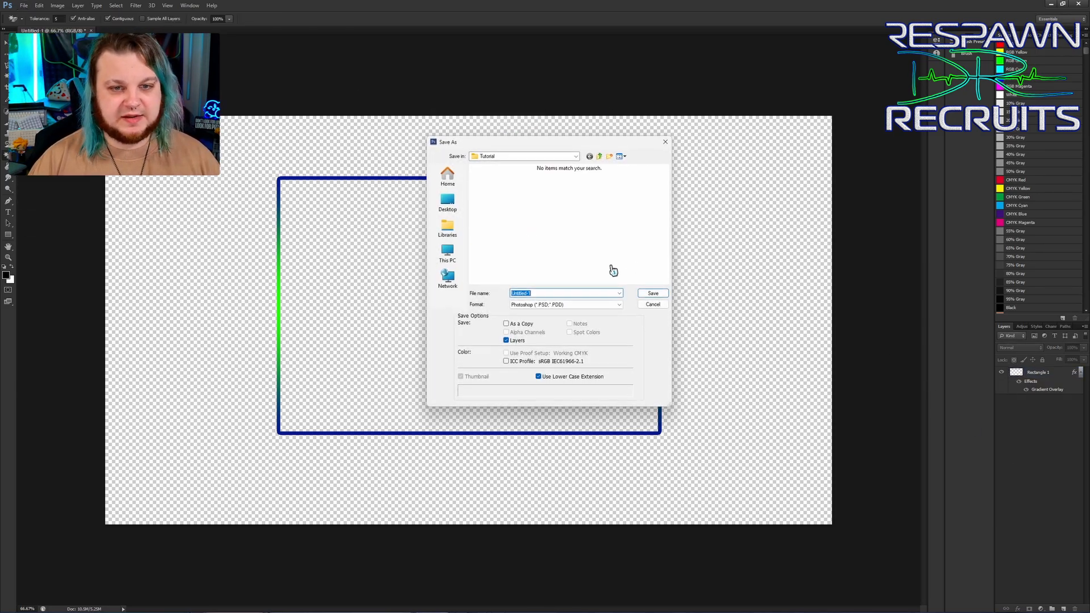
pyautogui.click(576, 305)
pyautogui.click(539, 406)
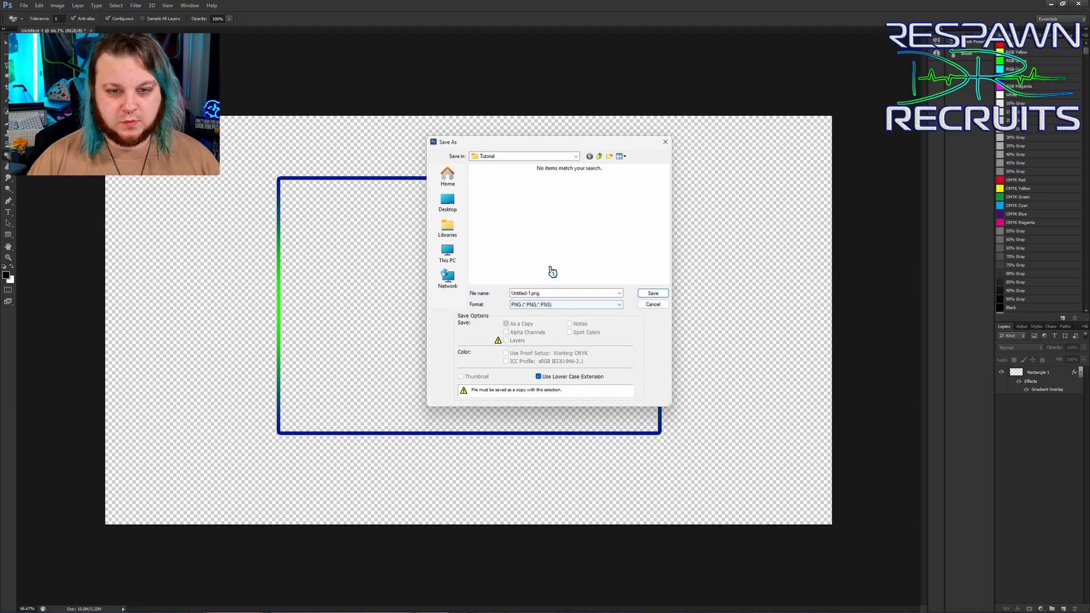
pyautogui.write('B')
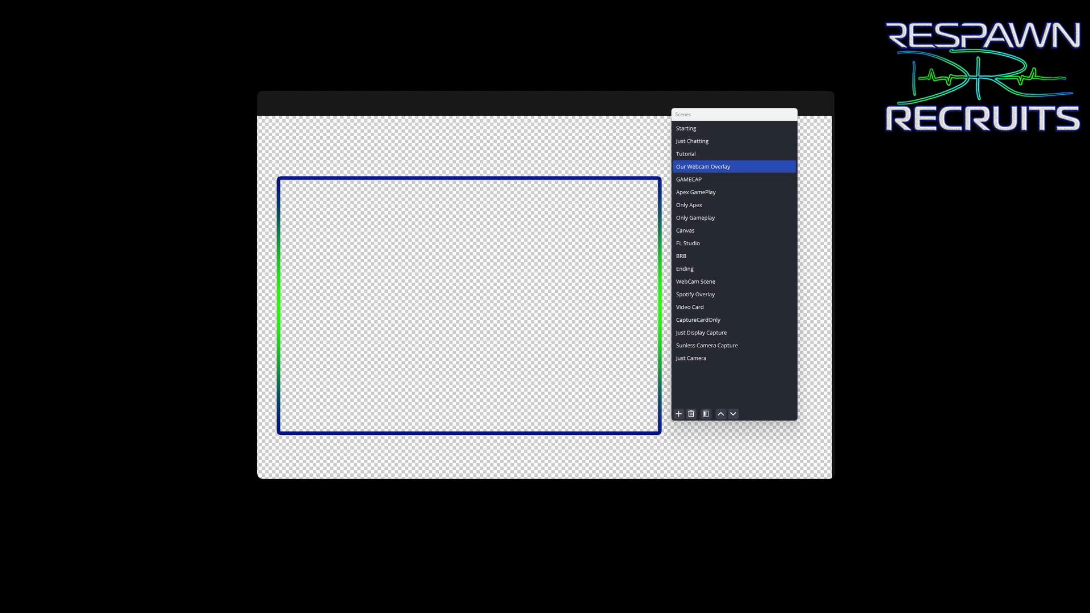
# - Switch to OBS Studio and create a visible image source named BORDER in the Our Webcam Overlay scene
pyautogui.moveTo(760, 482); pyautogui.dragTo(600, 107)
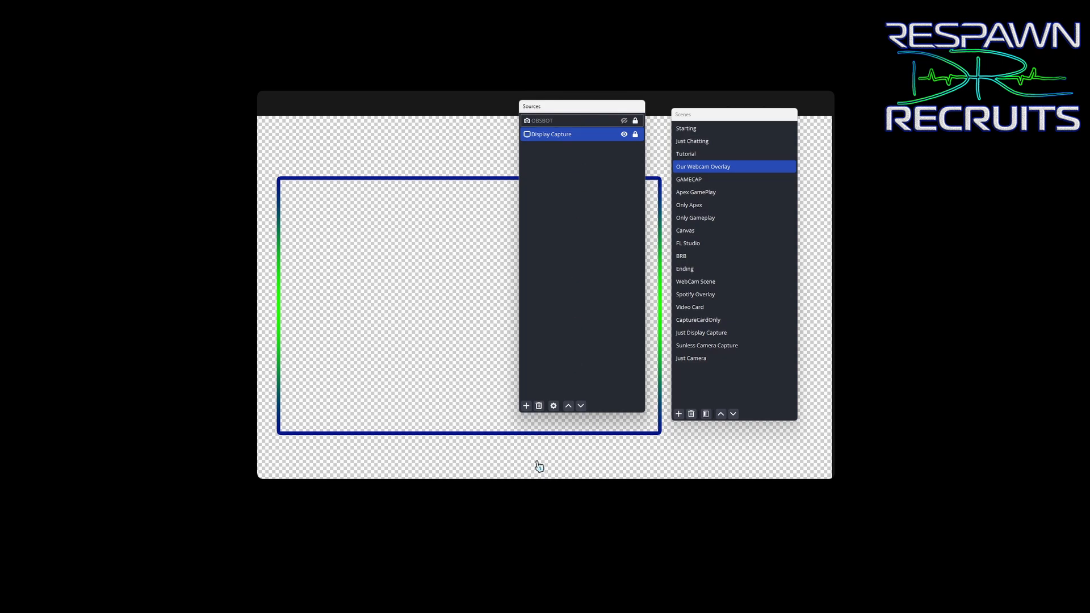
pyautogui.click(527, 407)
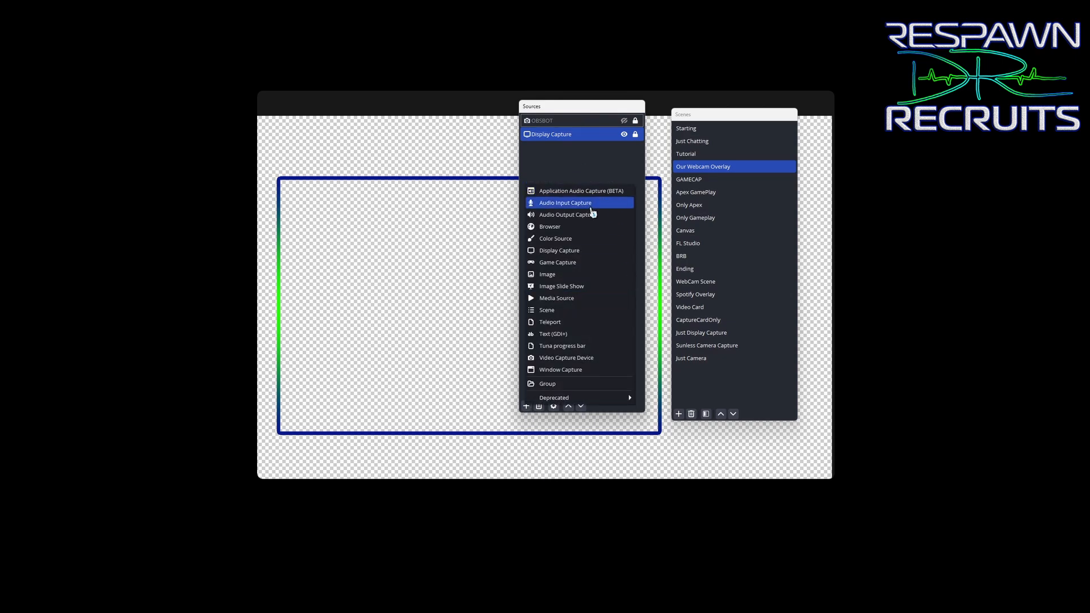
pyautogui.press('Escape')
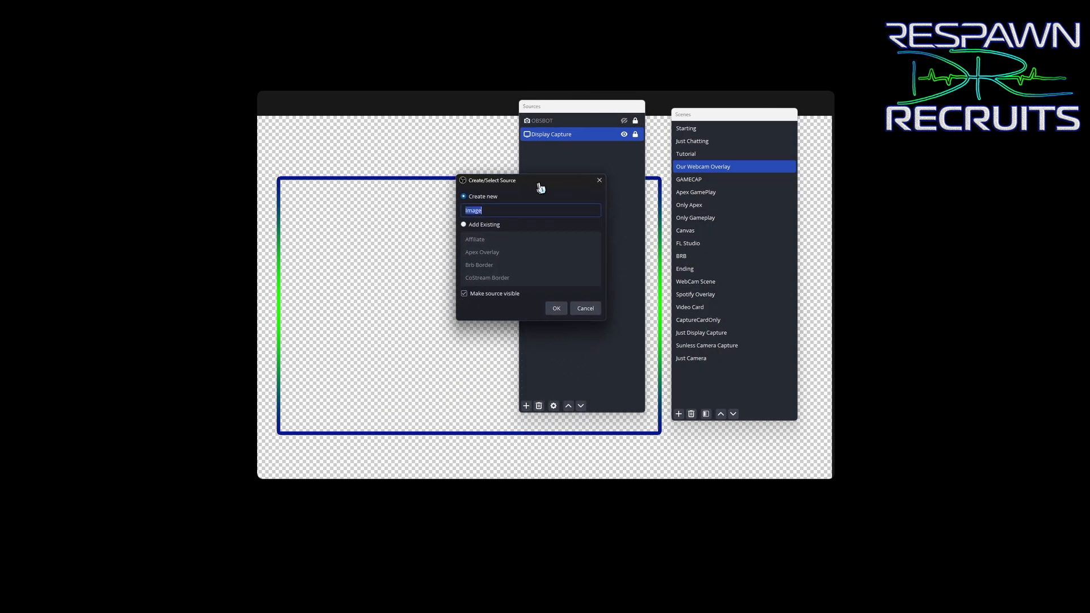
pyautogui.write('BORDER')
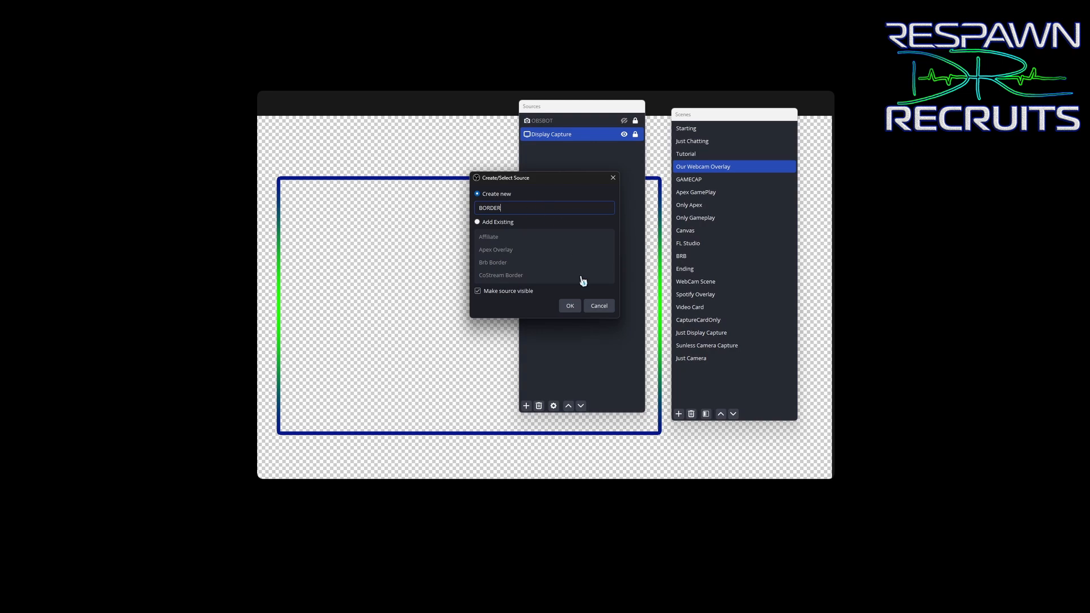
pyautogui.click(570, 306)
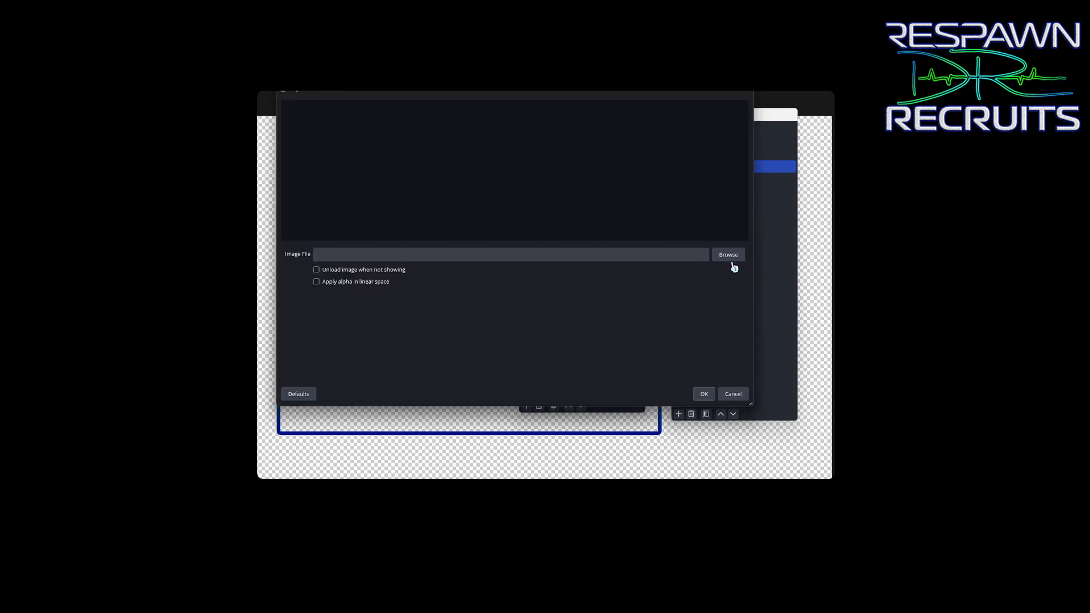
# - Load BORDER.png from the Tutorial folder as the new source's image file and accept its properties
pyautogui.click(729, 256)
pyautogui.click(384, 188)
pyautogui.doubleClick(384, 187)
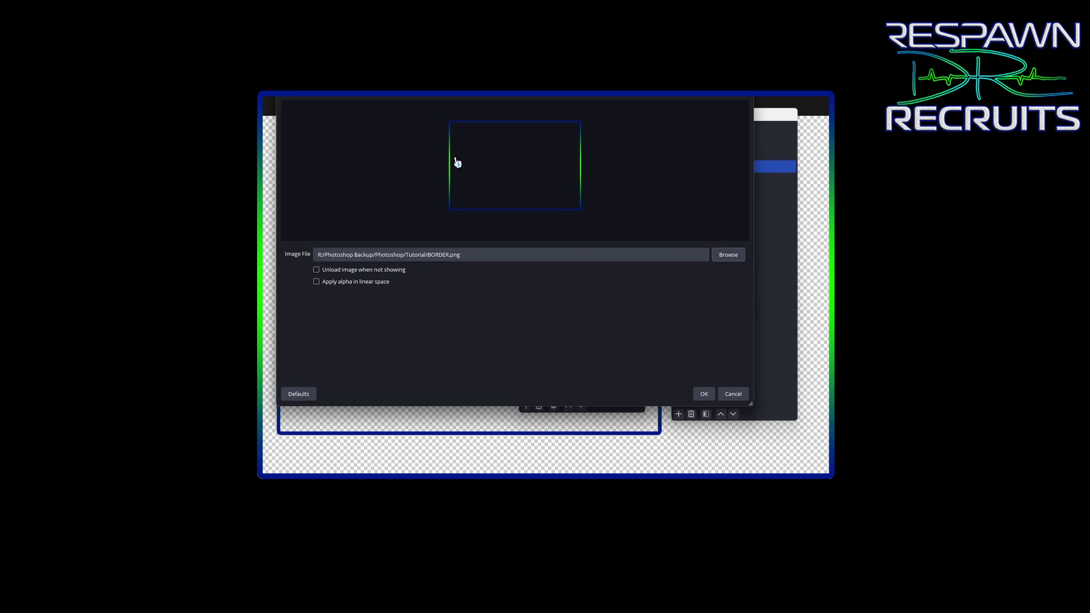
pyautogui.click(704, 393)
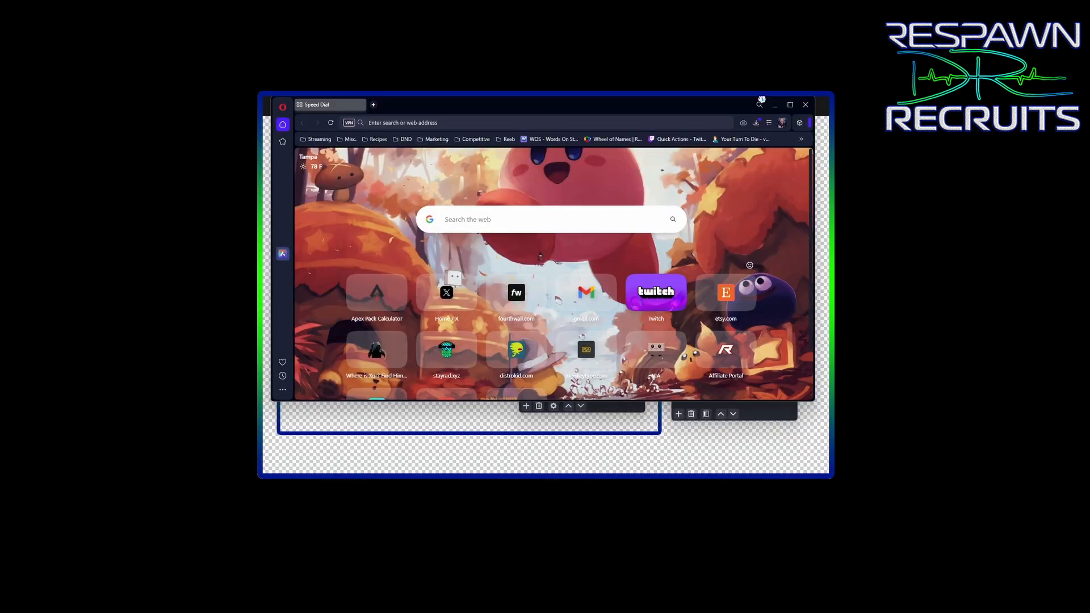
# - Search the web for RAINFALL GIF in the browser and save Pixabay's transparent rain GIF as RAINFALL in the Download folder
pyautogui.write('RAINF')
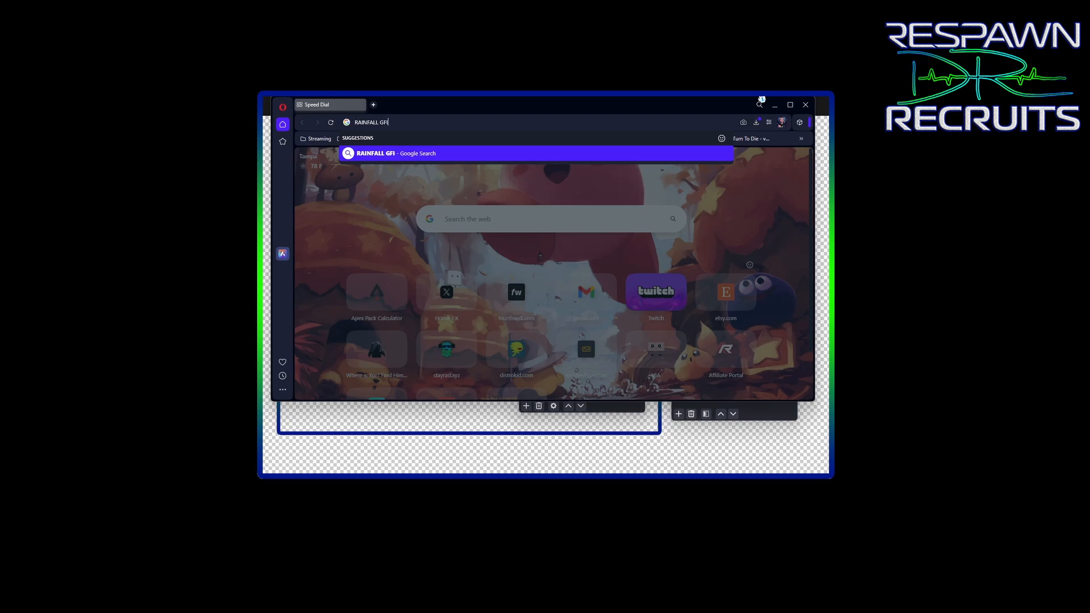
pyautogui.write('ALL GIF')
pyautogui.press('Return')
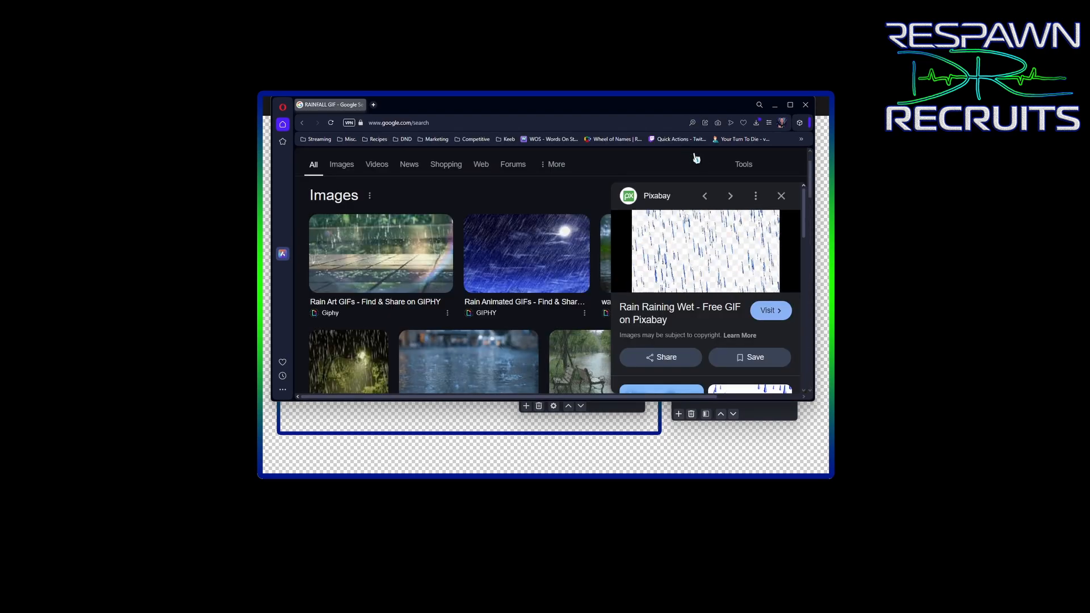
pyautogui.rightClick(712, 276)
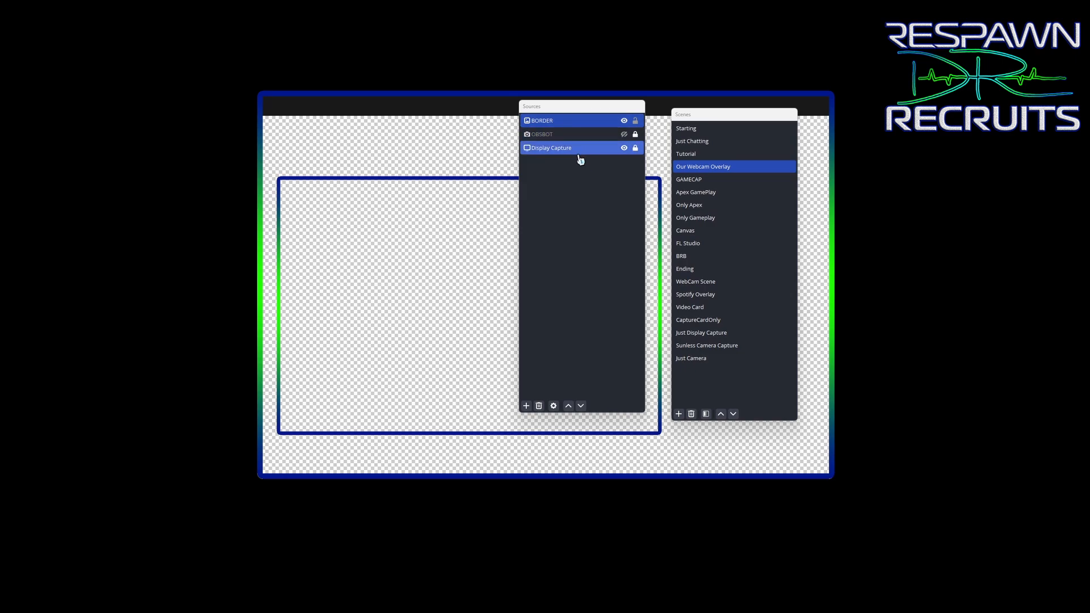
# - Add an Image Mask/Blend effect filter to the BORDER source in OBS Studio
pyautogui.rightClick(588, 121)
pyautogui.click(619, 396)
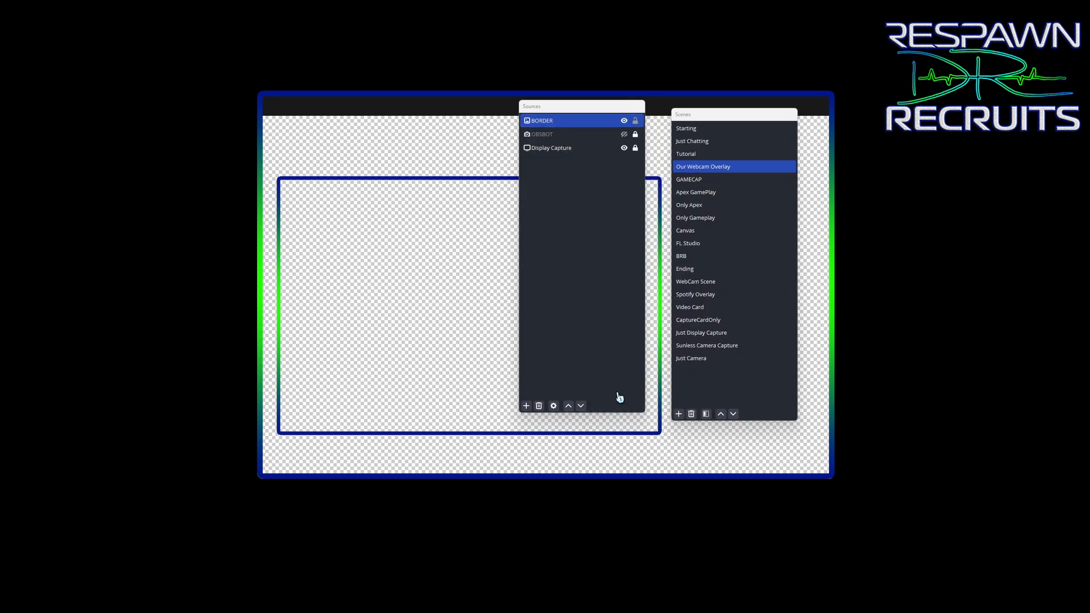
pyautogui.rightClick(591, 121)
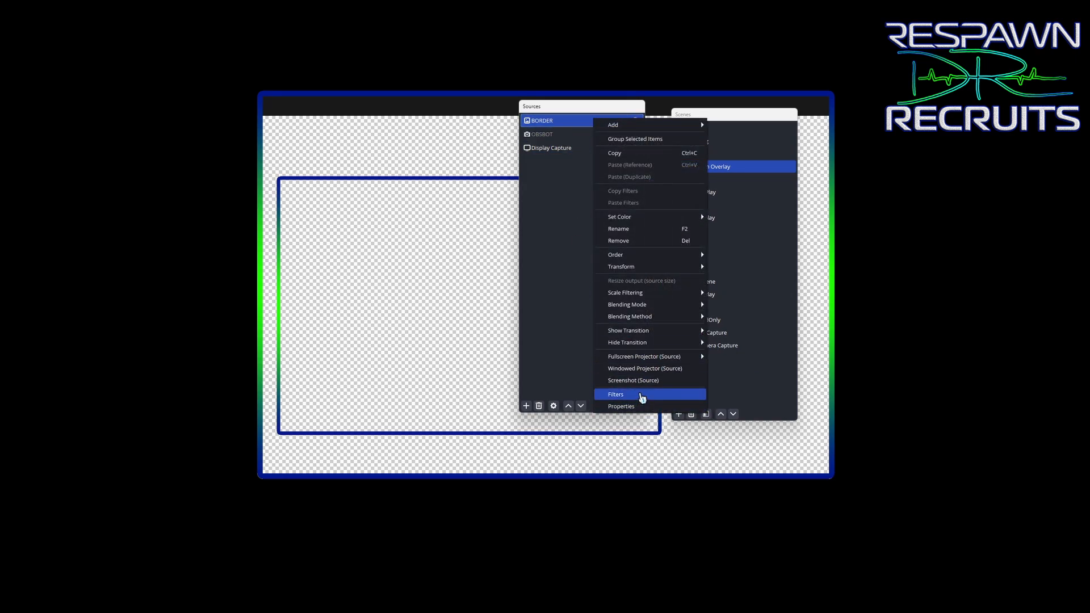
pyautogui.click(616, 394)
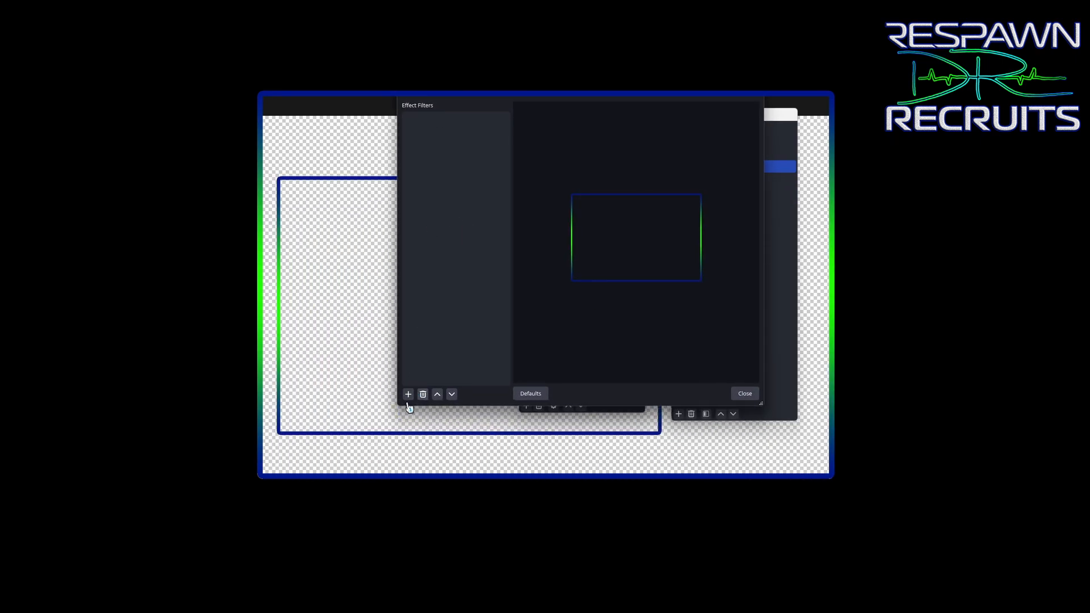
pyautogui.click(409, 396)
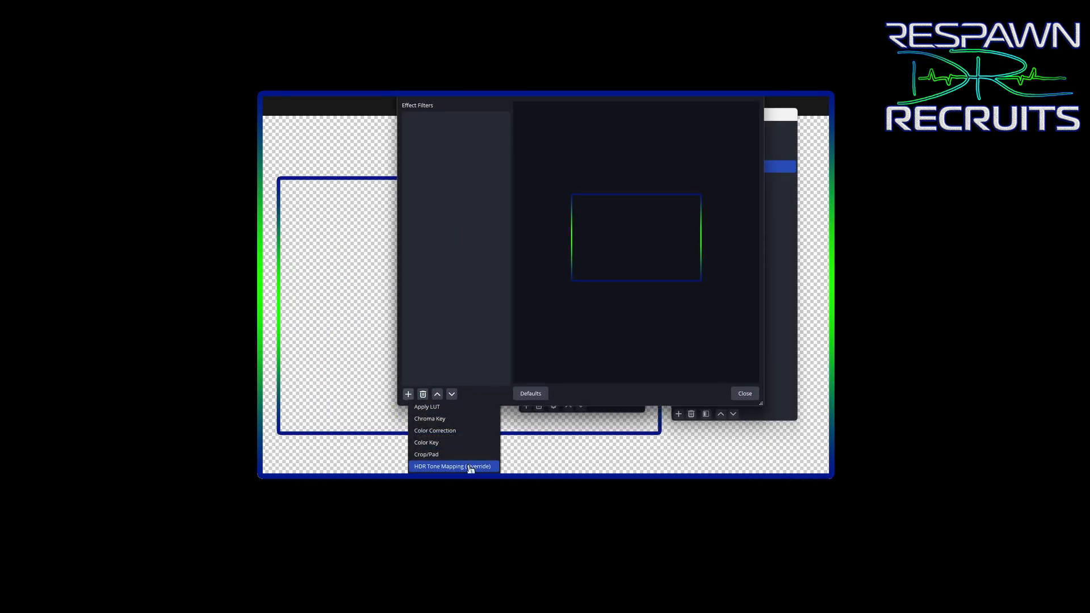
pyautogui.click(444, 477)
pyautogui.click(561, 266)
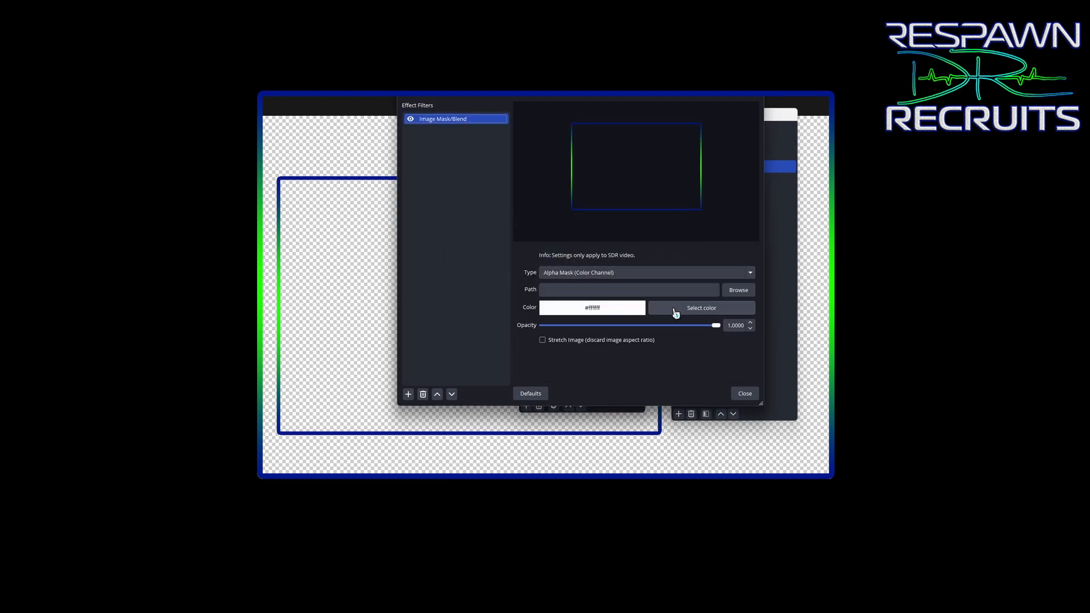
# - Set the mask type to Alpha Mask (Alpha Channel) and load the RAINFALL GIF from the Download folder as its image
pyautogui.click(748, 278)
pyautogui.click(596, 292)
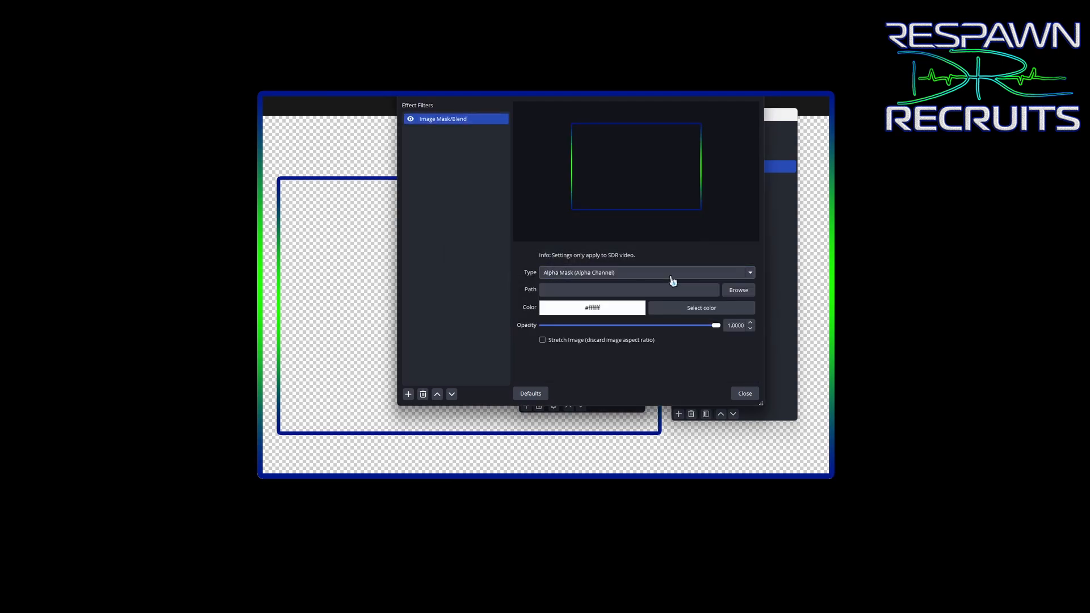
pyautogui.click(746, 293)
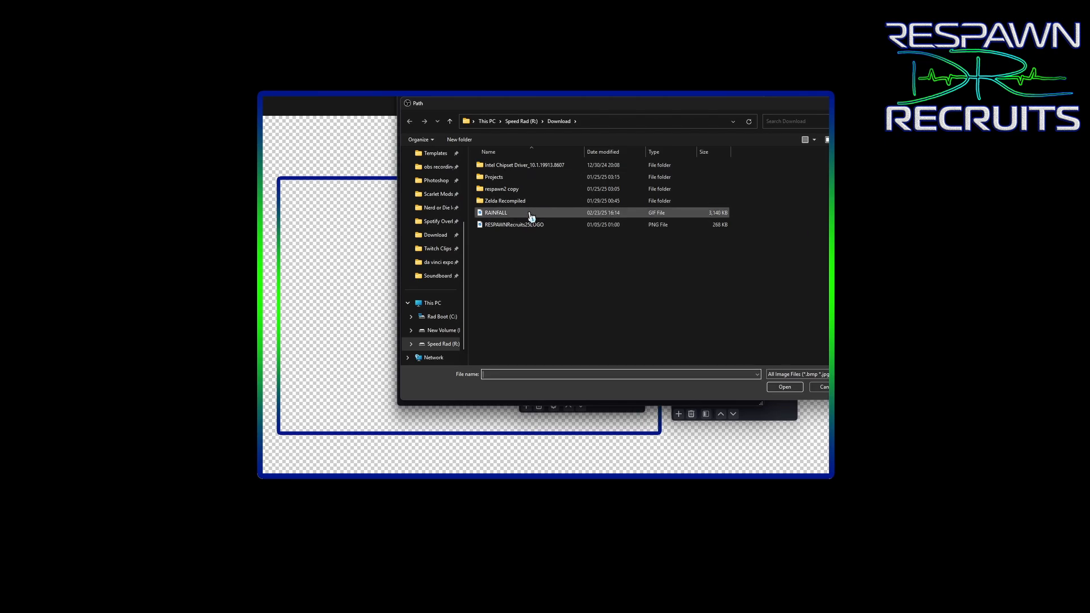
pyautogui.click(531, 216)
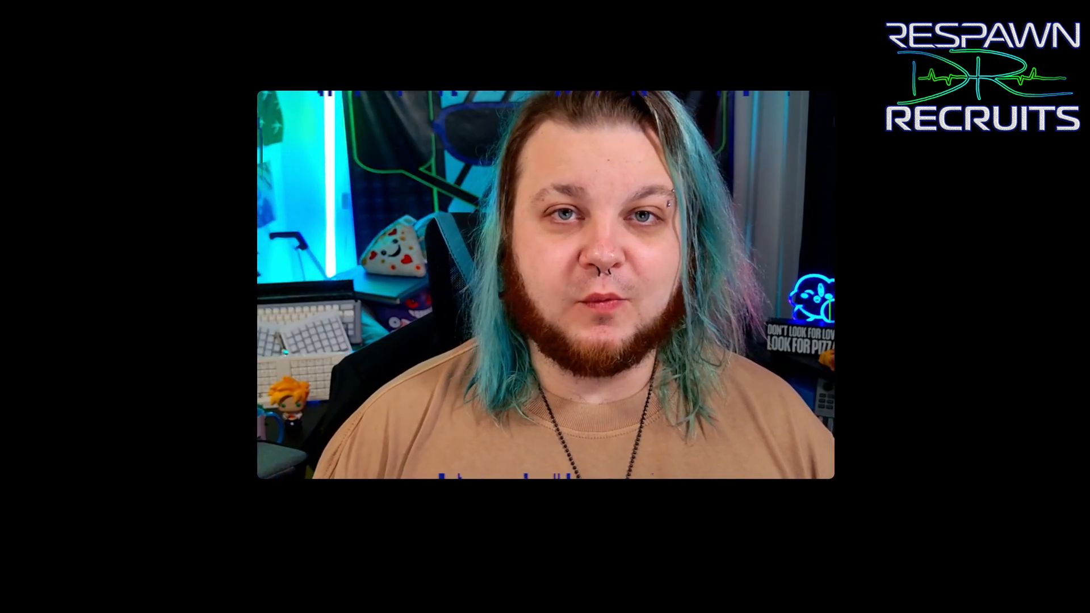